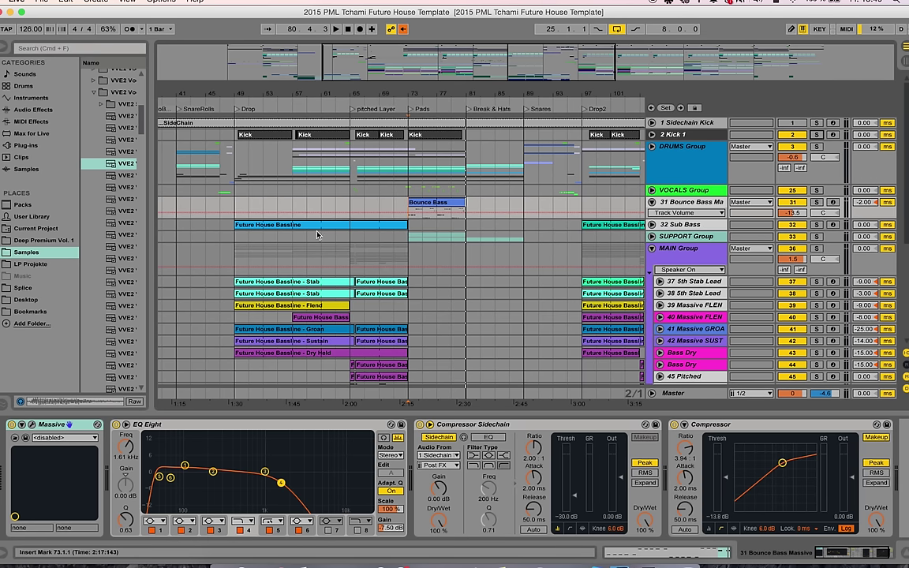
- Solo the Kick 1 and Bounce Bass tracks and play them in the Pads section
left_click_drag(430, 91, 428, 118)
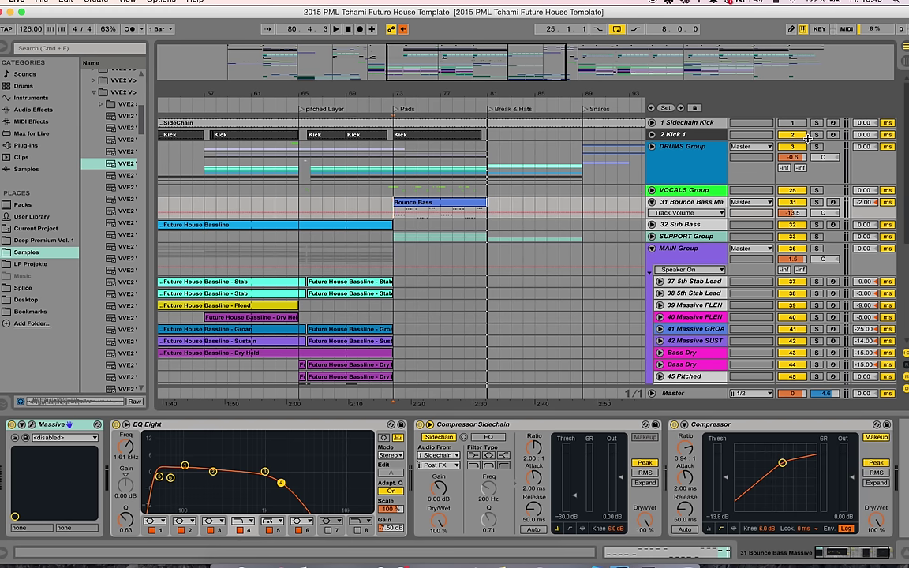
left_click(817, 135)
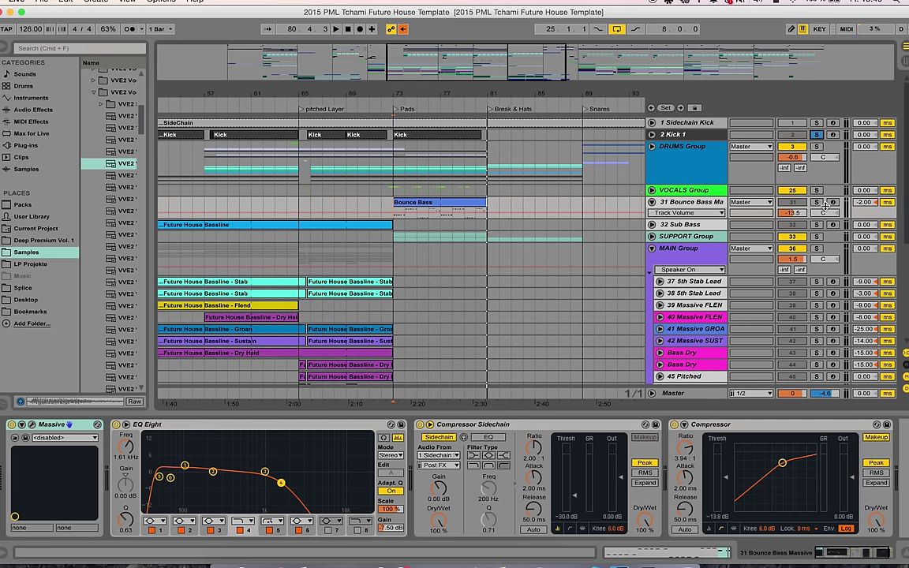
left_click(816, 202)
key("space")
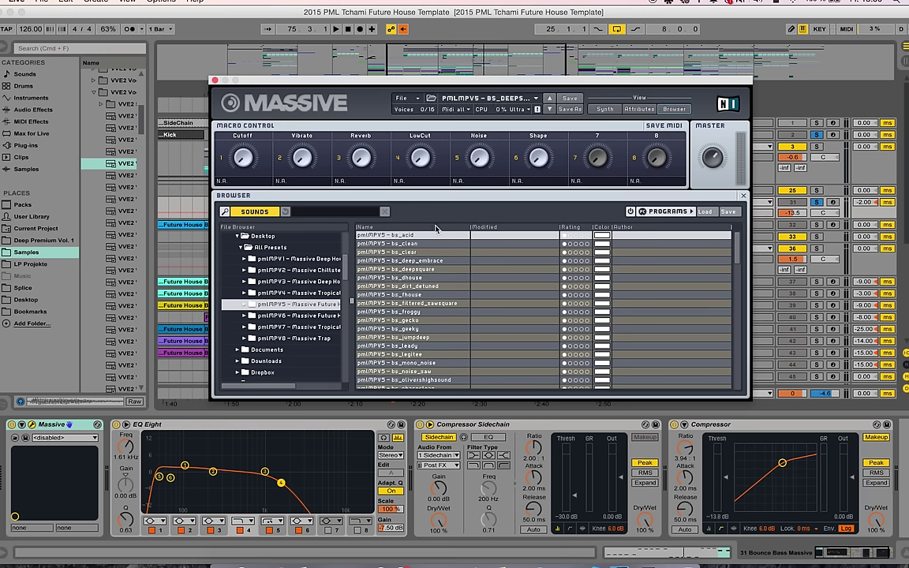
- Select the bs_deepsquare preset in the Bounce Bass Massive browser, inspect its synth settings and close the plug-in window
left_click(432, 270)
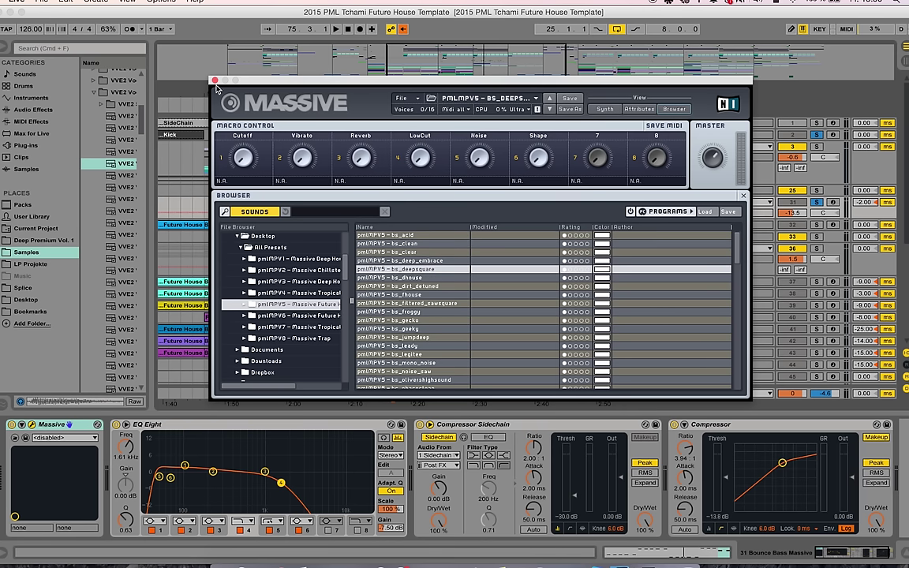
left_click(607, 111)
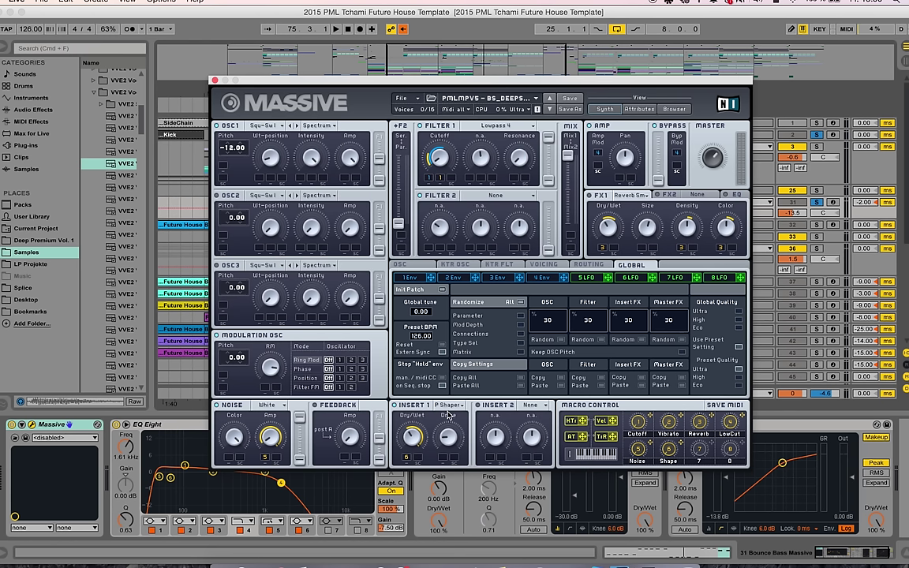
left_click(215, 81)
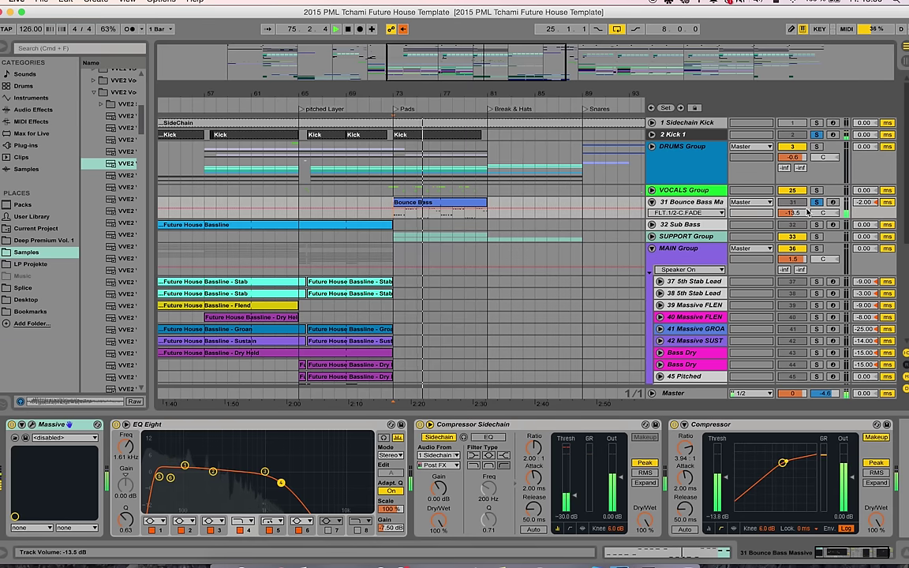
- Open the Bounce Bass clip to examine its MIDI notes during playback, then stop and return to the track's devices
left_click(413, 202)
double_click(413, 202)
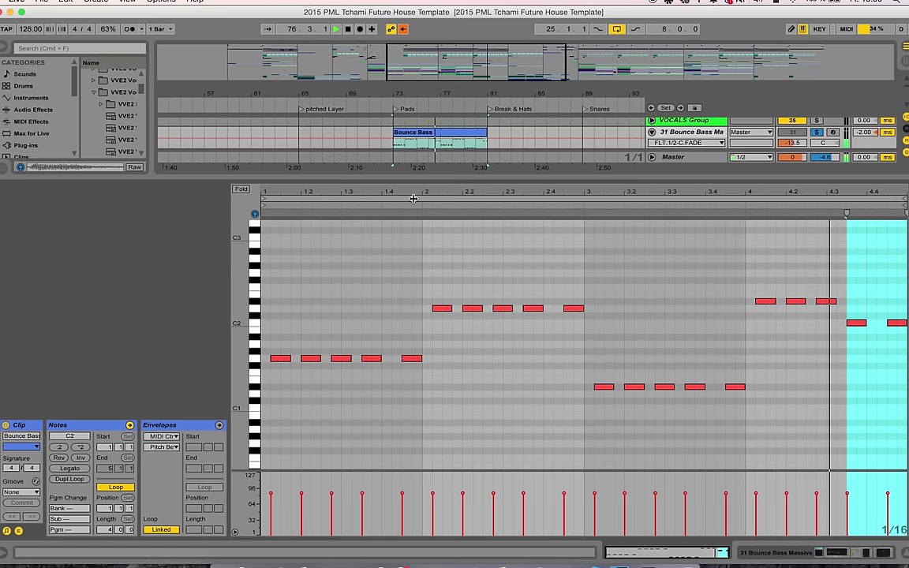
left_click(421, 209)
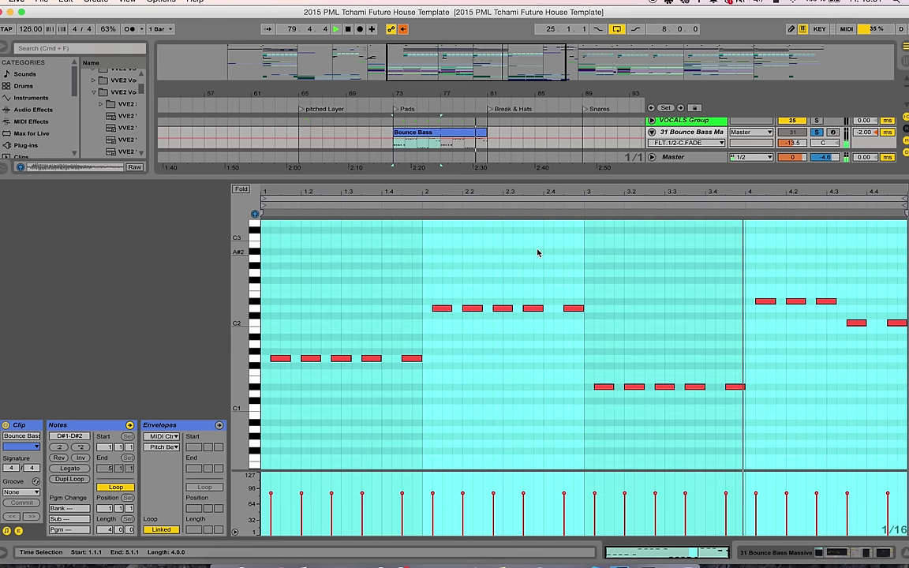
left_click(537, 252)
key("space")
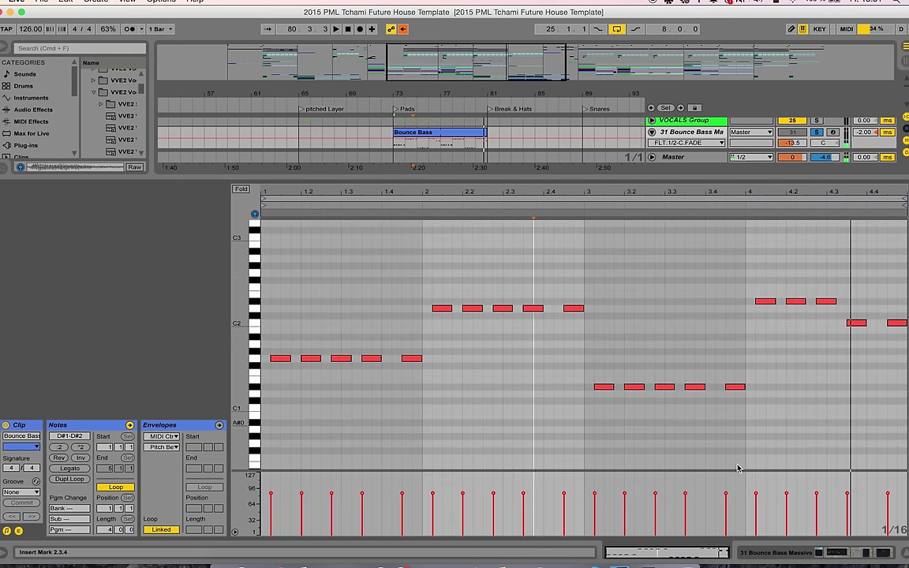
key("shift+Tab")
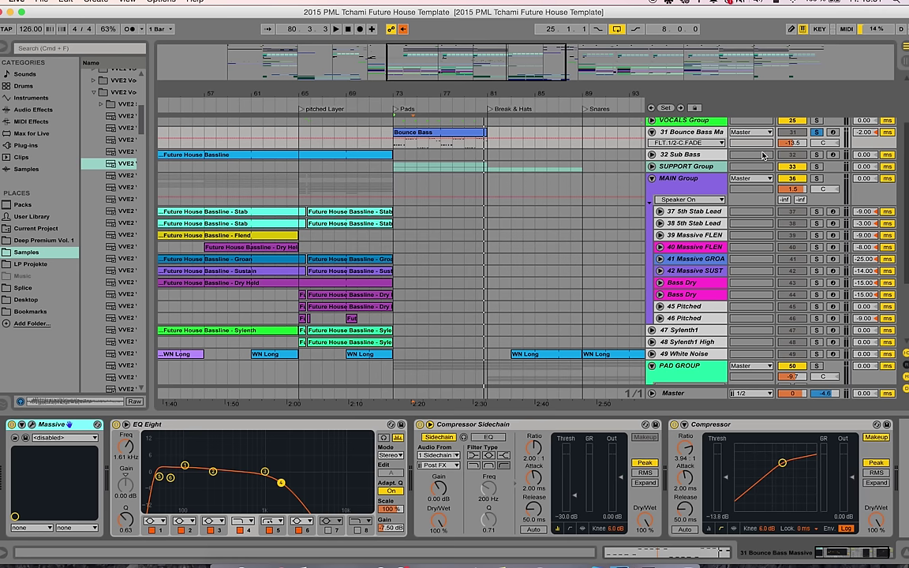
- Unfold the SUPPORT Group and show its effect chain, briefly checking the first audio effect rack
left_click(651, 166)
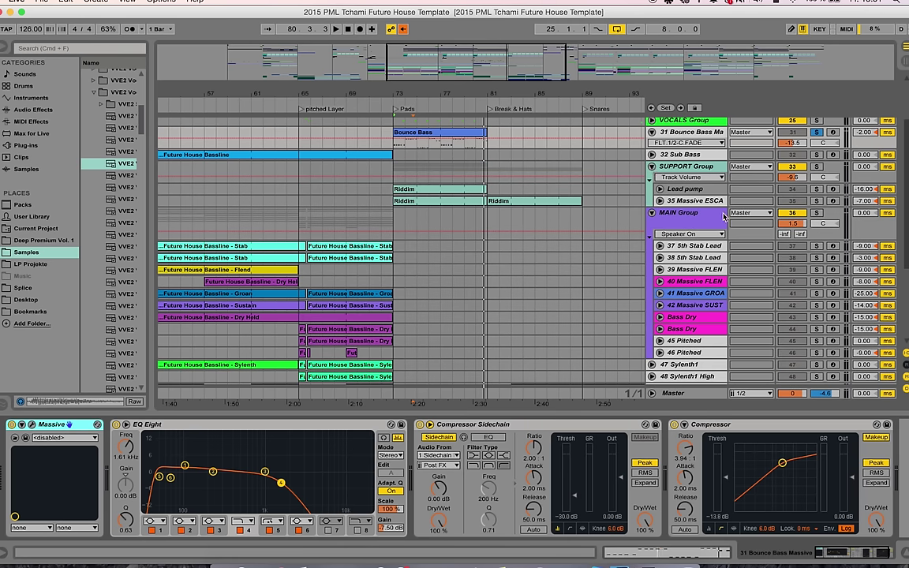
left_click(702, 167)
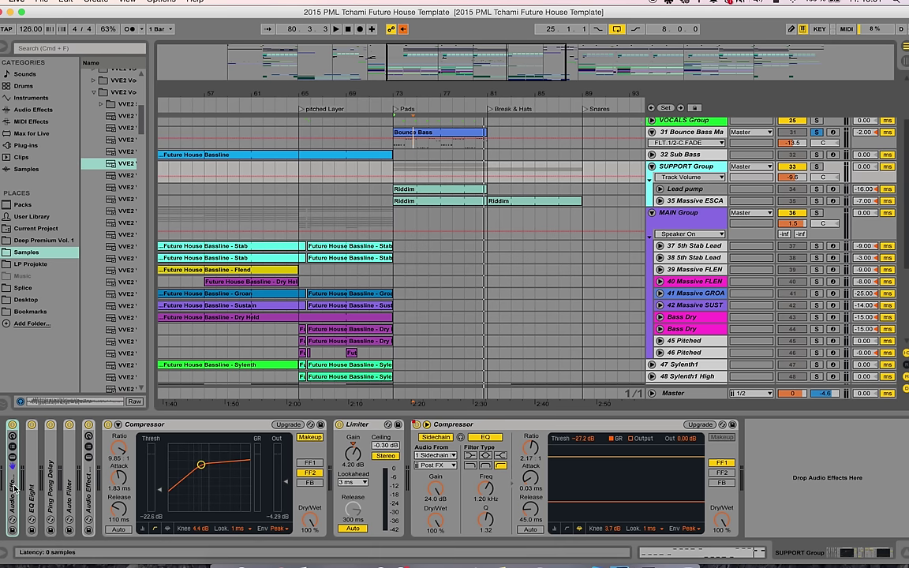
double_click(14, 488)
double_click(12, 491)
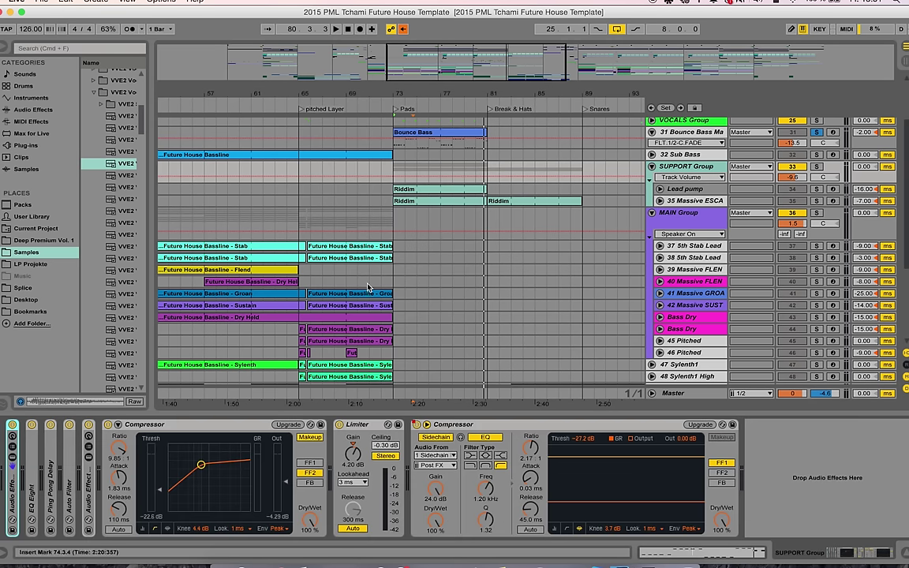
- Solo the Lead pump track and play it, first alone and then together with the Kick 1 track soloed
left_click(702, 189)
left_click(818, 188)
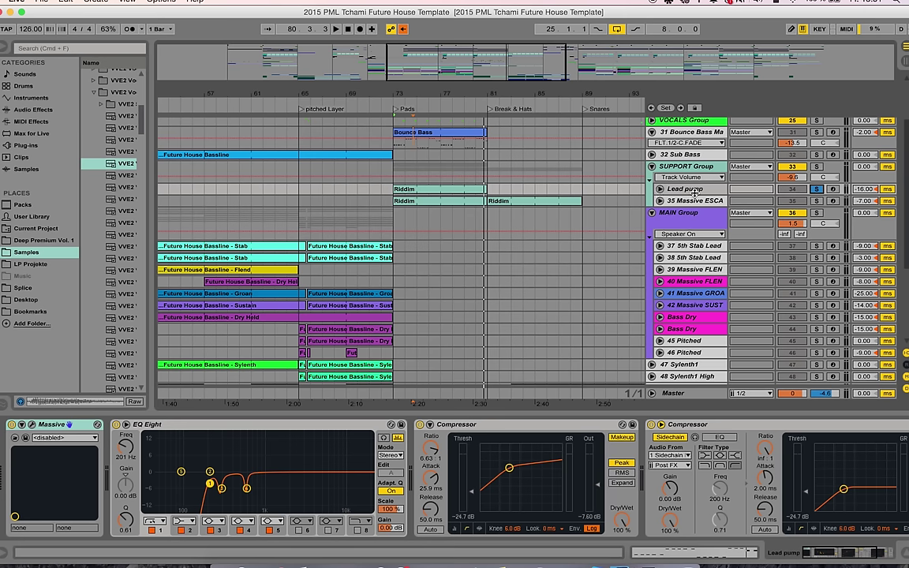
key("space")
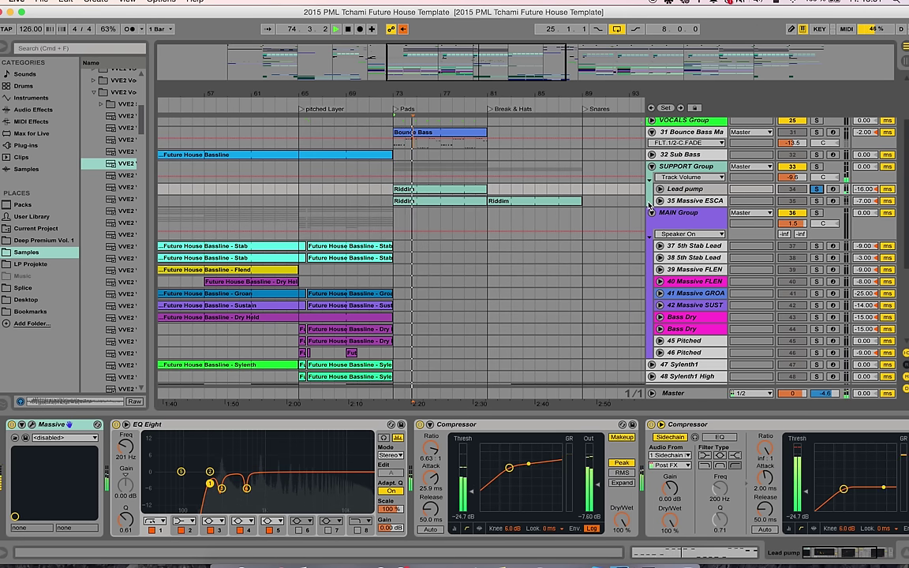
scroll(650, 203, "up", 2)
key("space")
scroll(658, 197, "up", 3)
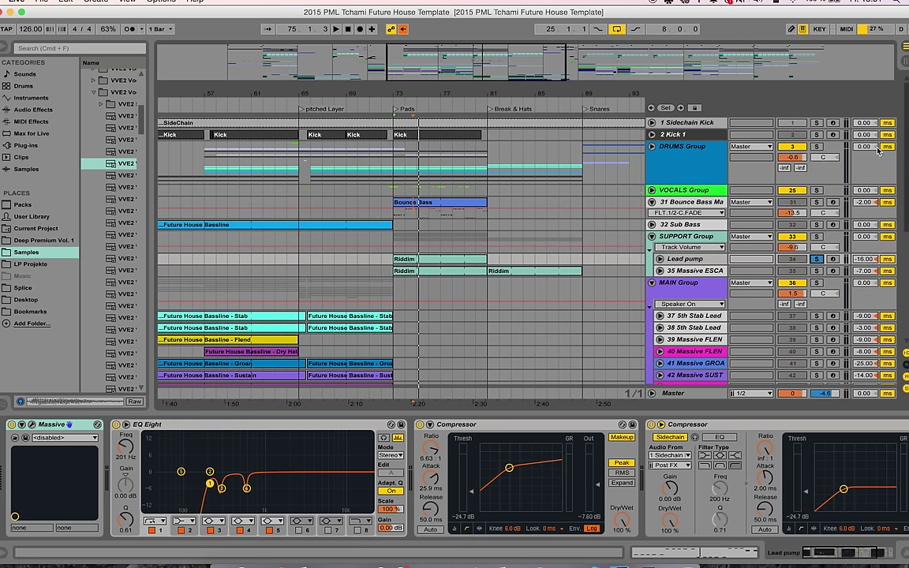
left_click(817, 135)
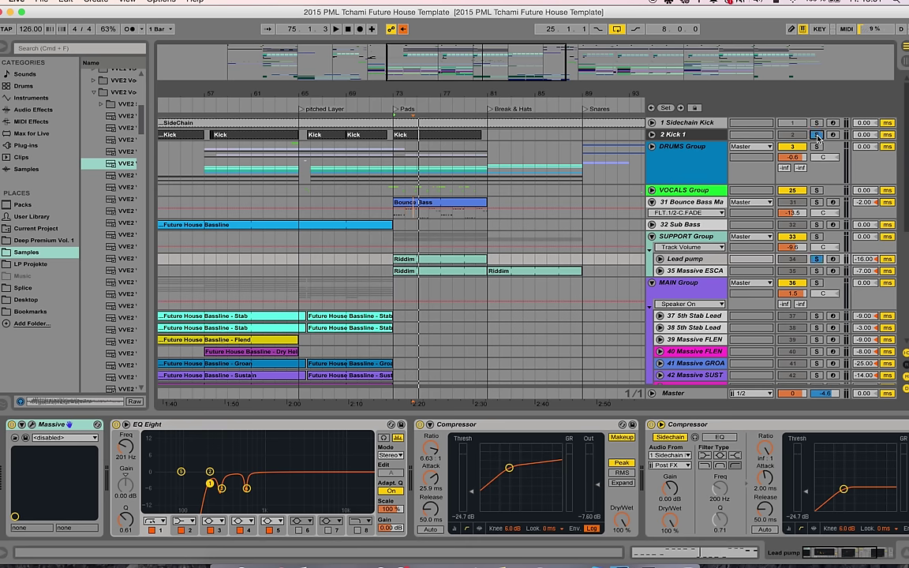
key("space")
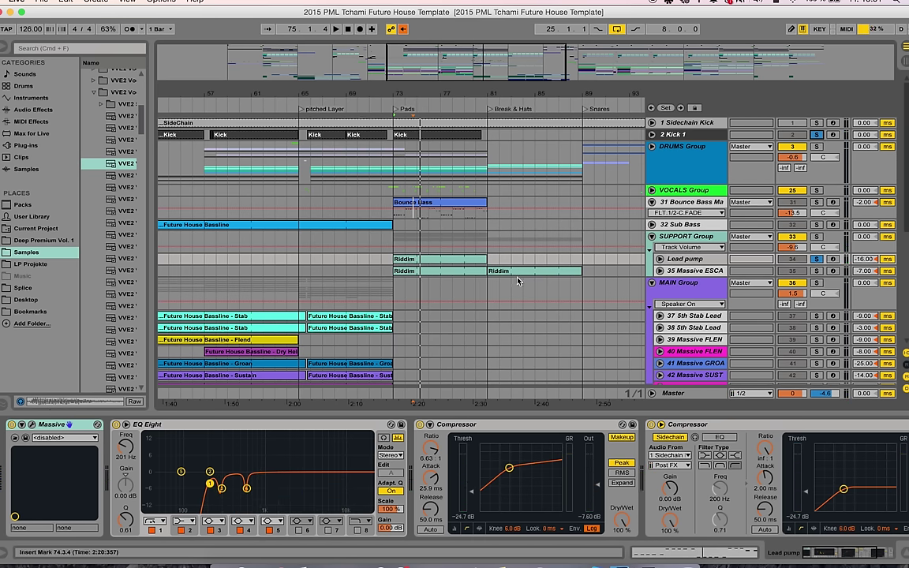
- Open the Riddim clip on the Lead pump track, examine its notes during playback and return to the track's devices
left_click(470, 260)
double_click(471, 260)
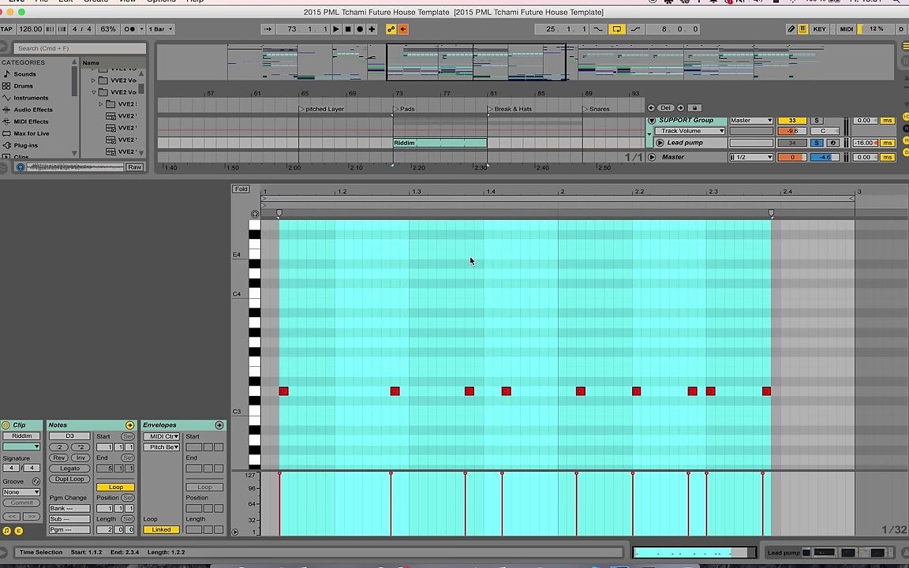
left_click(484, 281)
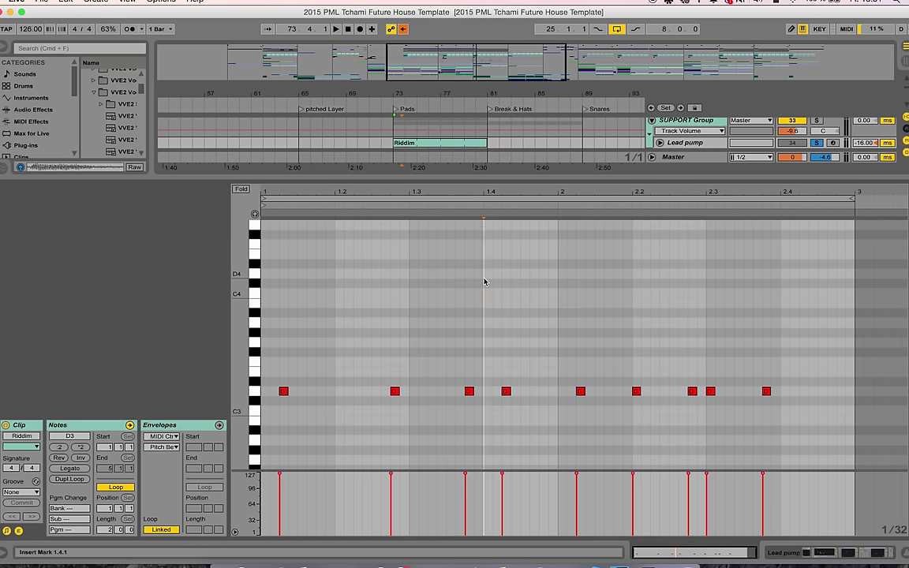
key("space")
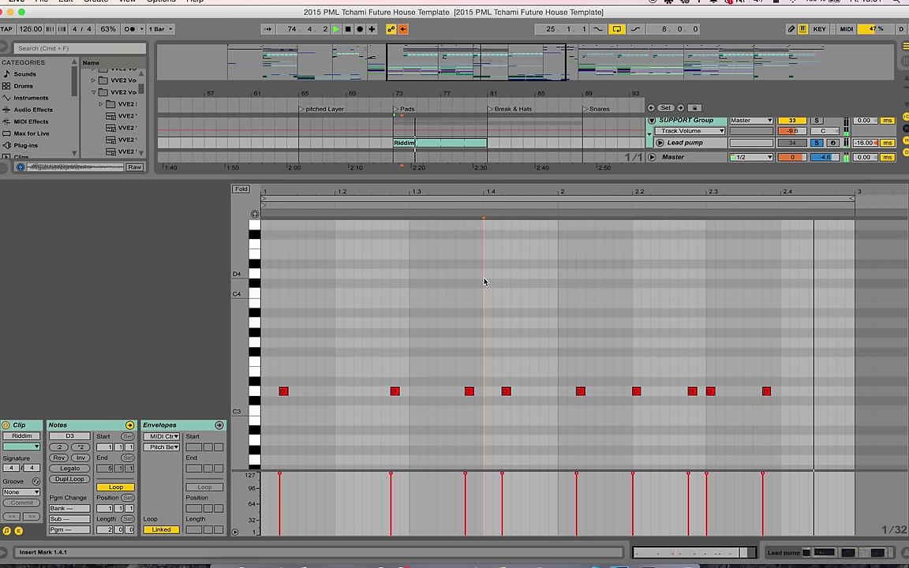
key("space")
key("shift+Tab")
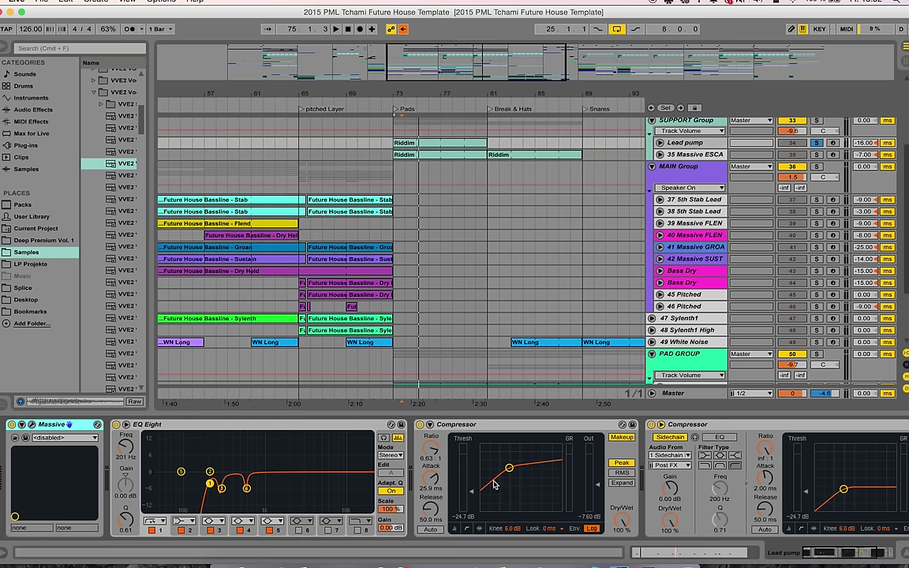
- Inspect the Lead pump's Massive patch, including its FX2 delay and FX1 reverb, play the sound and close the plug-in window
left_click(823, 555)
left_click(32, 425)
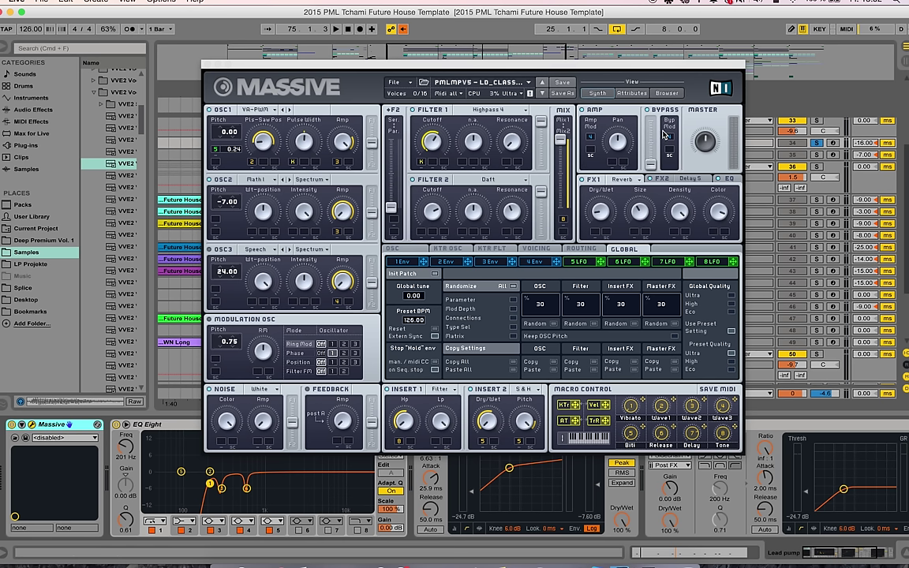
left_click(661, 179)
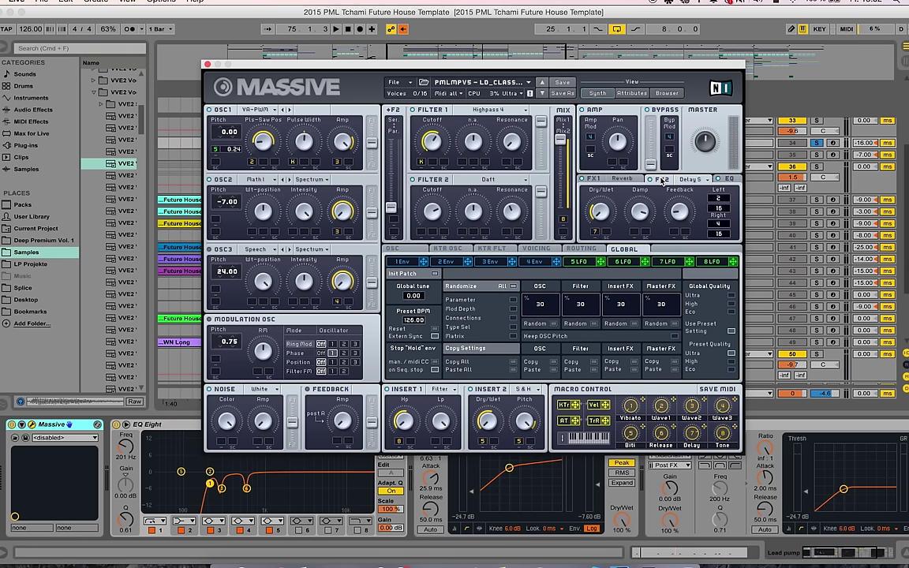
left_click(599, 178)
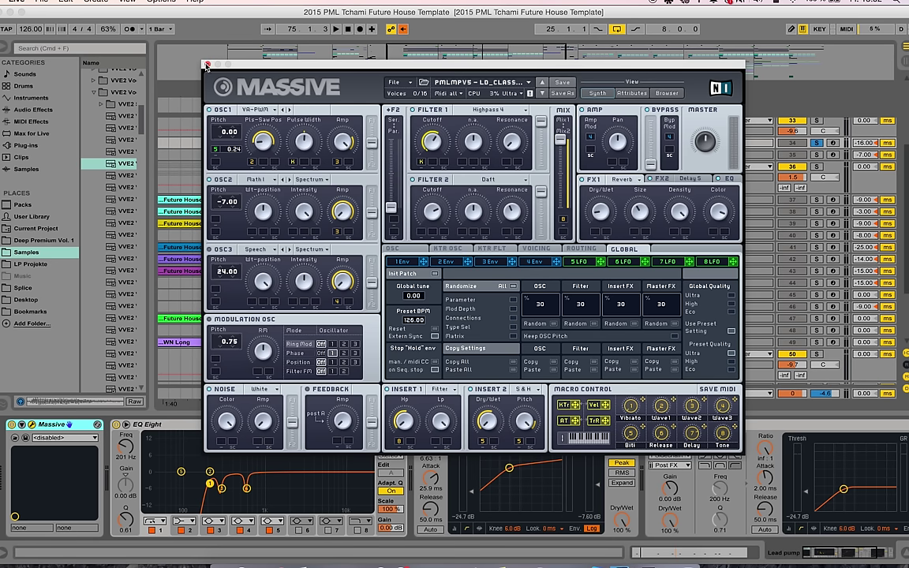
key("space")
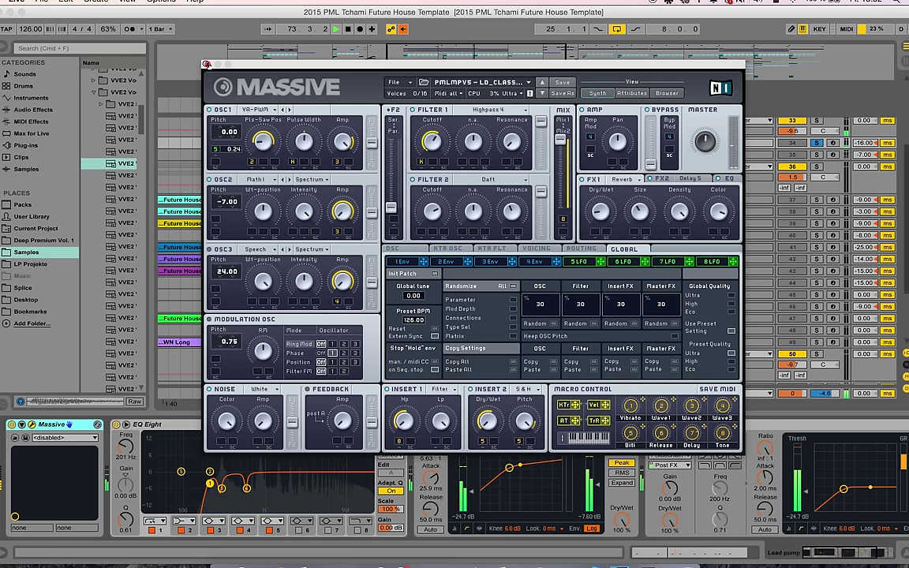
left_click(206, 64)
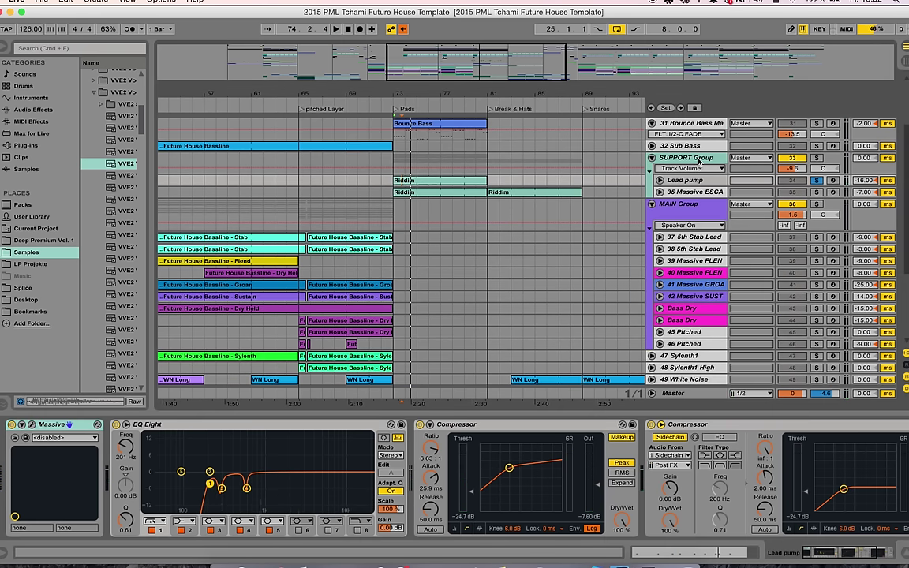
- Expand the SUPPORT Group's EQ Eight, Ping Pong Delay and Auto Filter, and show the Auto Filter's frequency automation
left_click(697, 161)
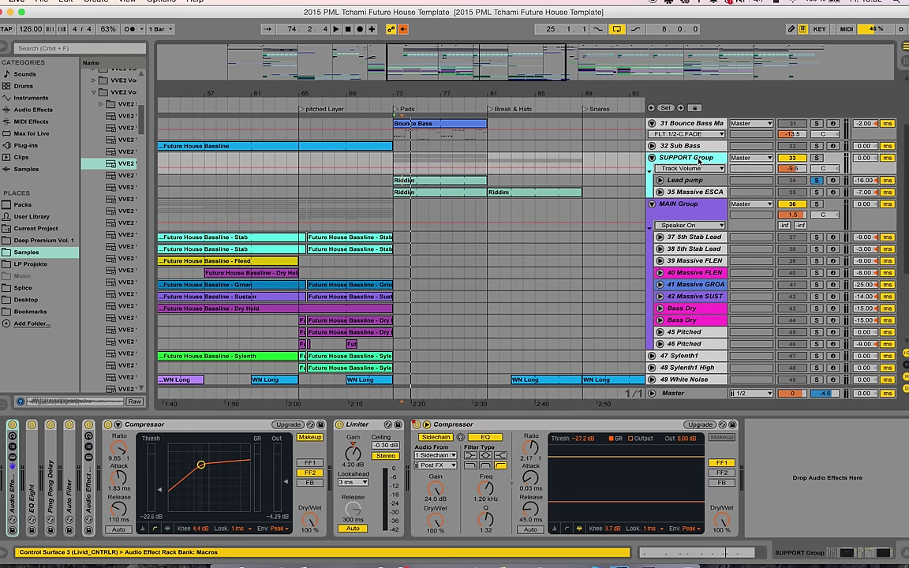
double_click(33, 448)
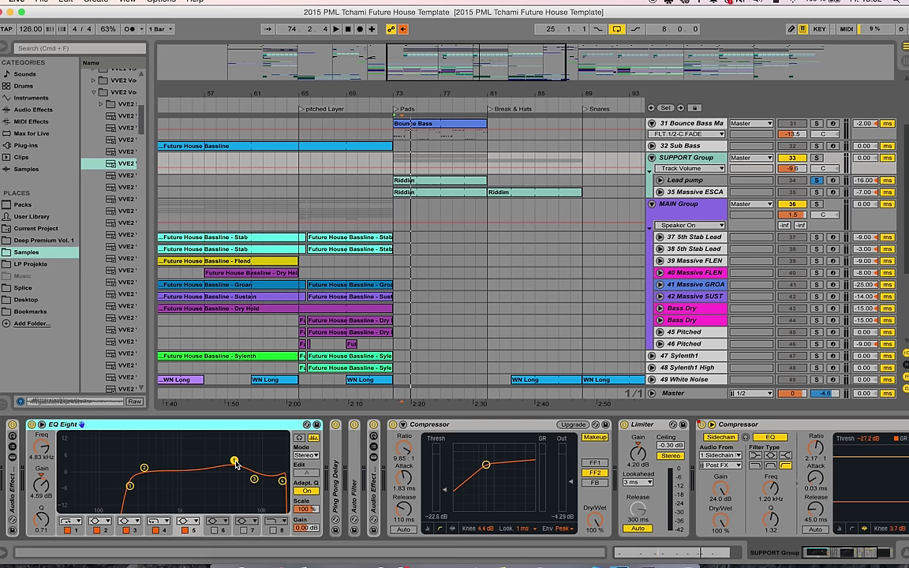
double_click(336, 471)
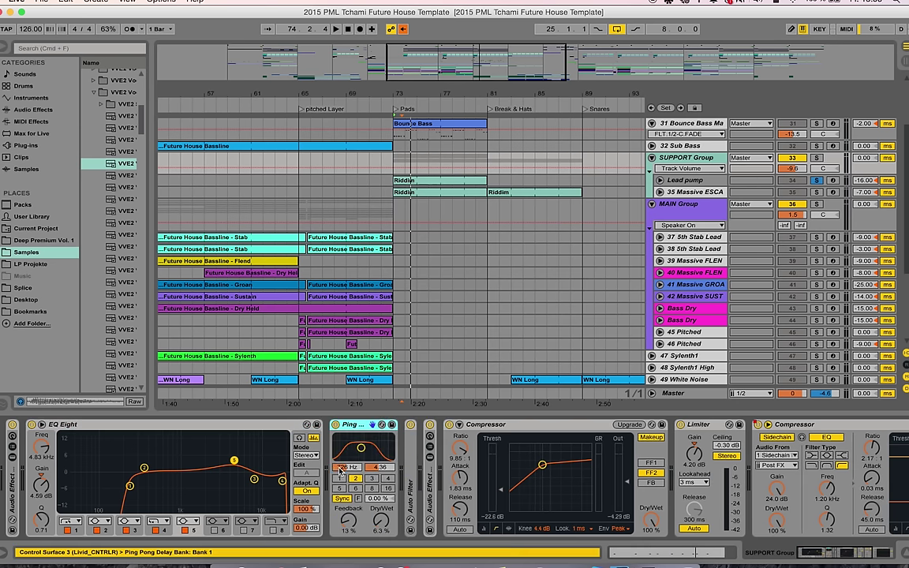
double_click(408, 472)
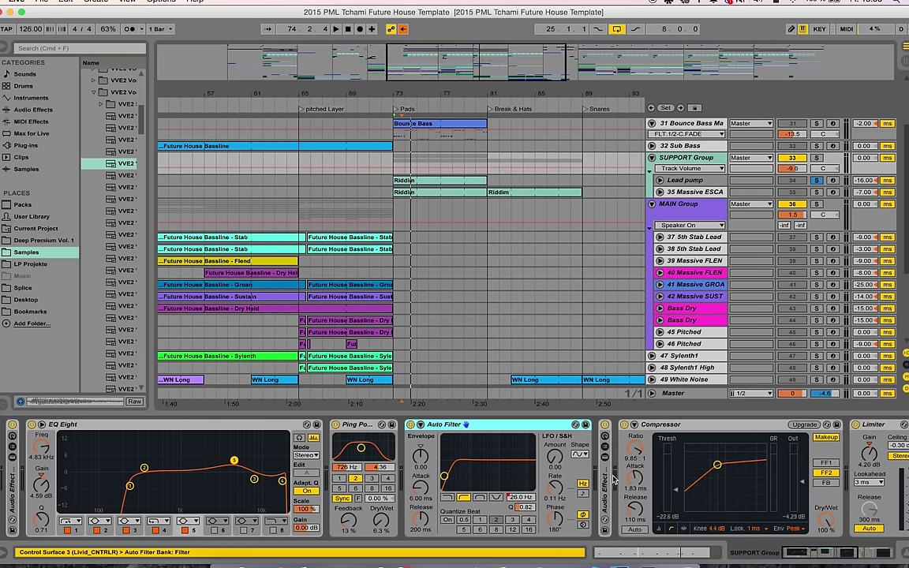
left_click(524, 500)
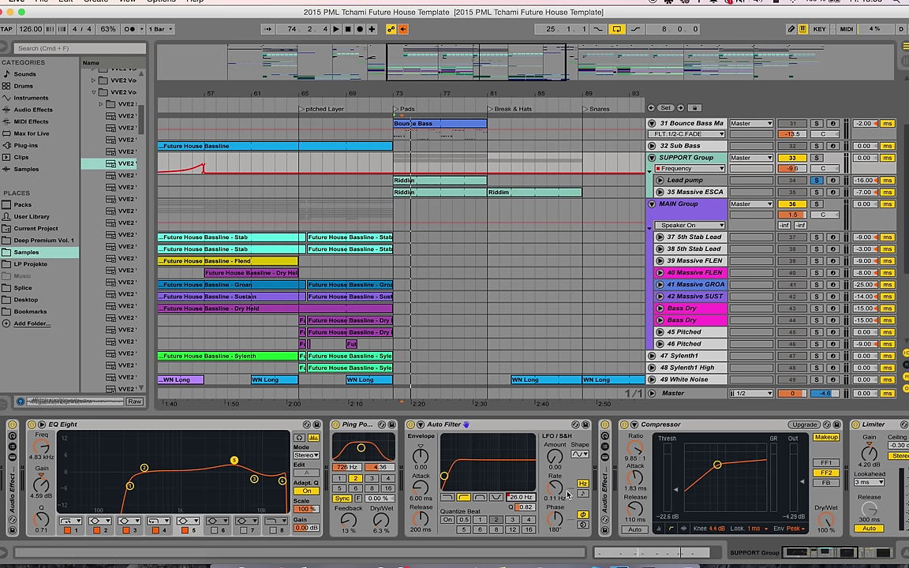
- Expand the audio effect rack after the Auto Filter, collapse the Auto Filter, and view the rack's Glue Compressors and Multiband Dynamics
left_click(609, 505)
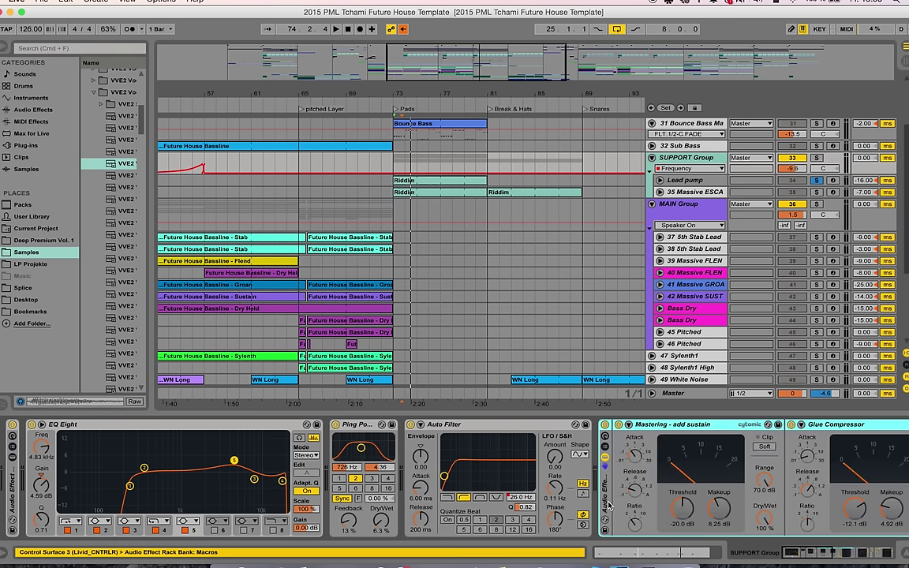
double_click(469, 426)
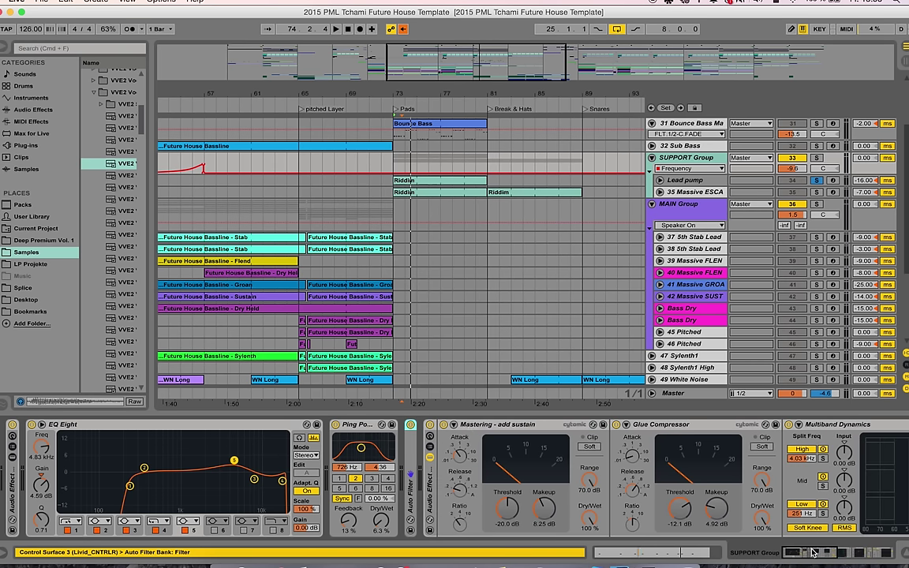
left_click_drag(813, 551, 822, 553)
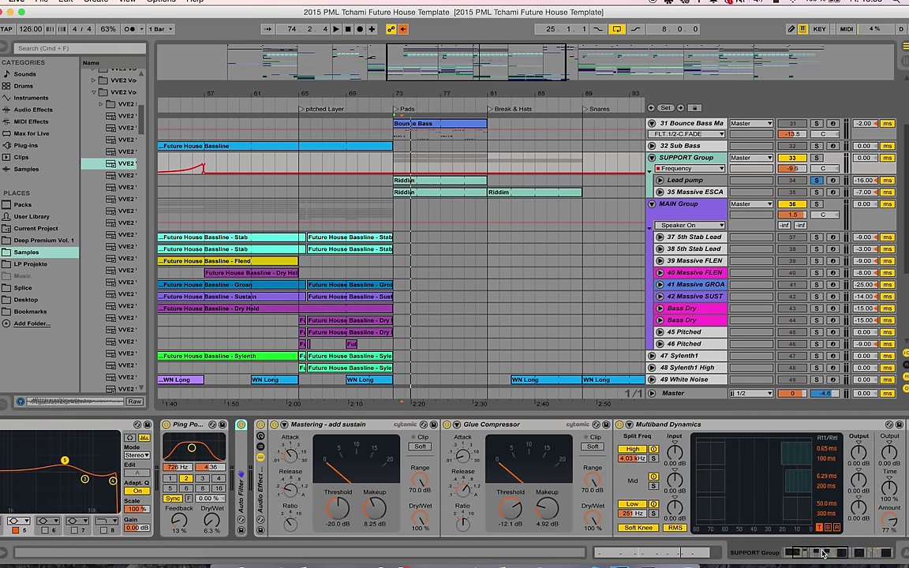
- Collapse the SUPPORT Group's rack after the Auto Filter and expand the audio effect rack before the EQ Eight to view its devices
double_click(259, 491)
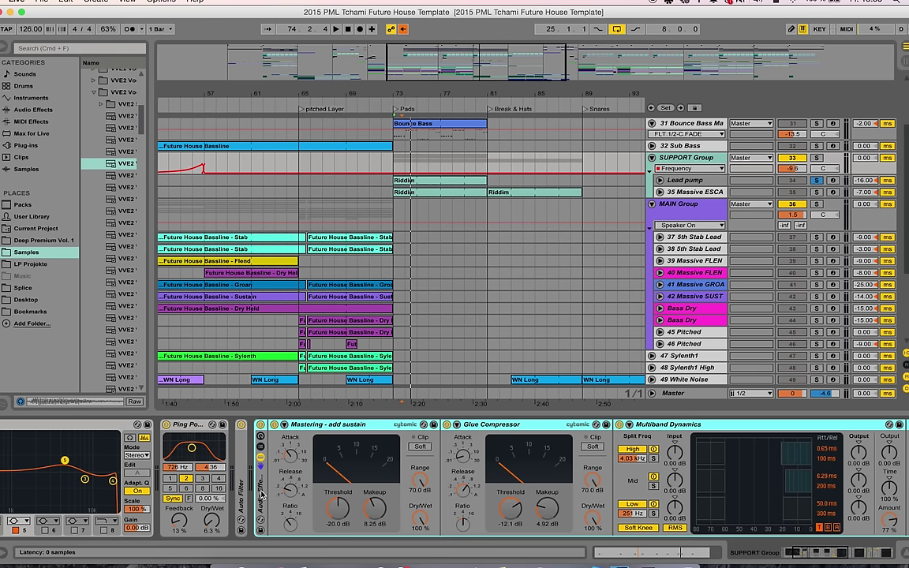
left_click_drag(841, 559, 814, 554)
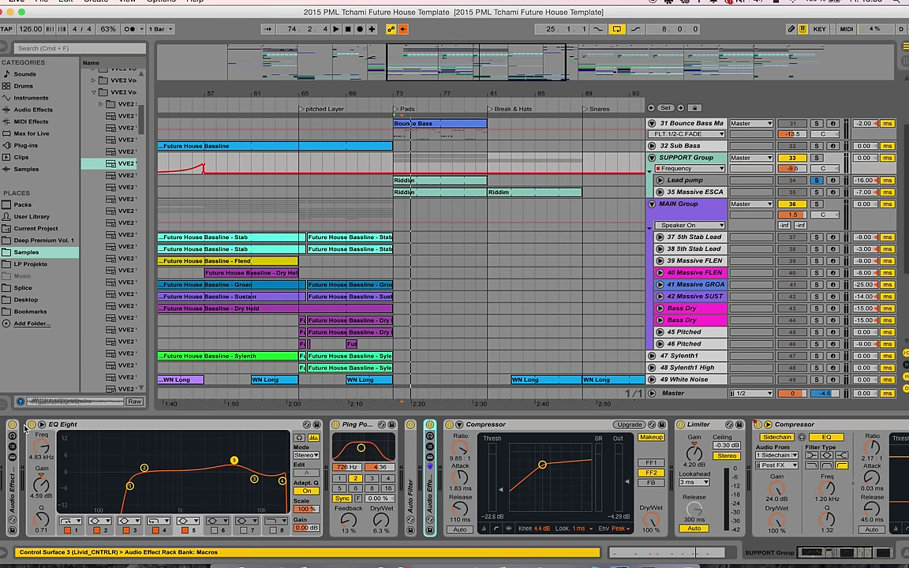
double_click(11, 489)
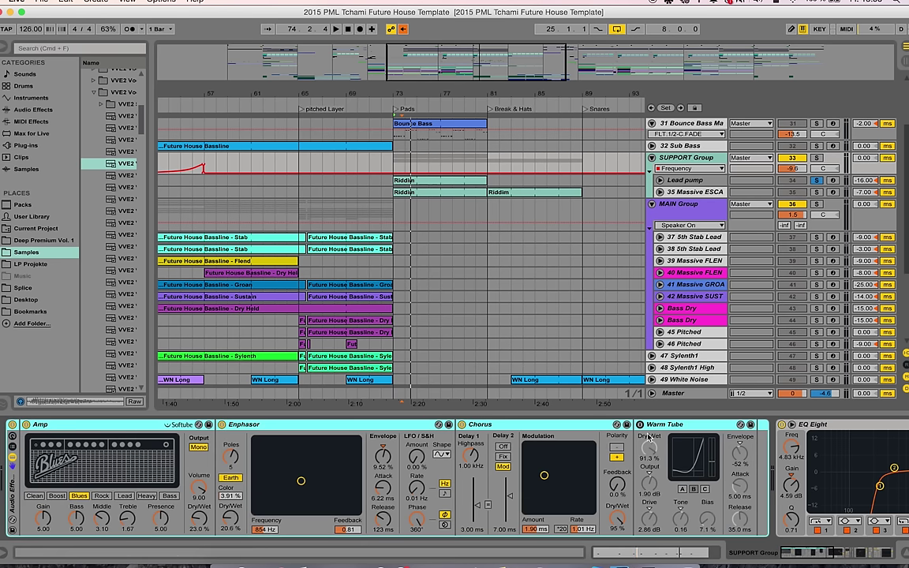
- Play the soloed Lead pump and switch the SUPPORT Group's first audio effect rack off and on again to compare the sound
key("space")
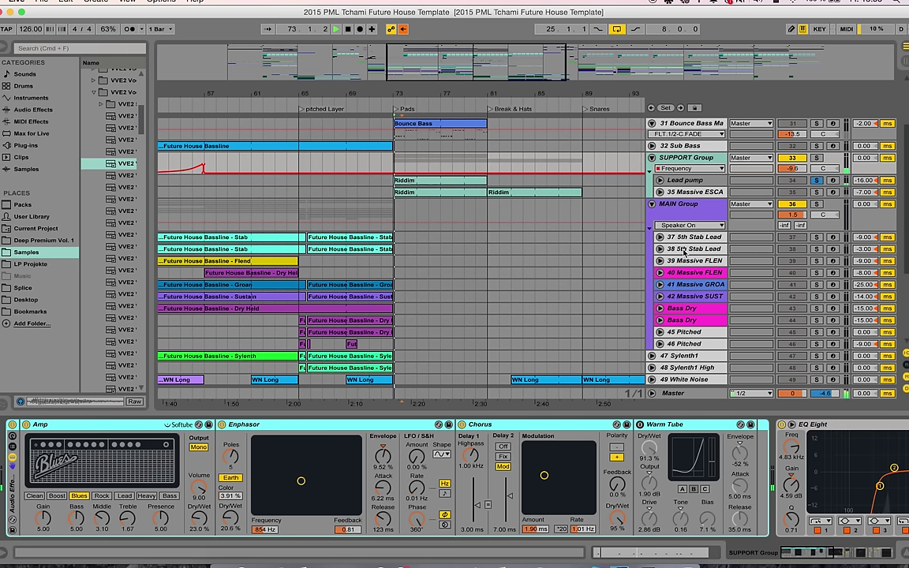
left_click(11, 430)
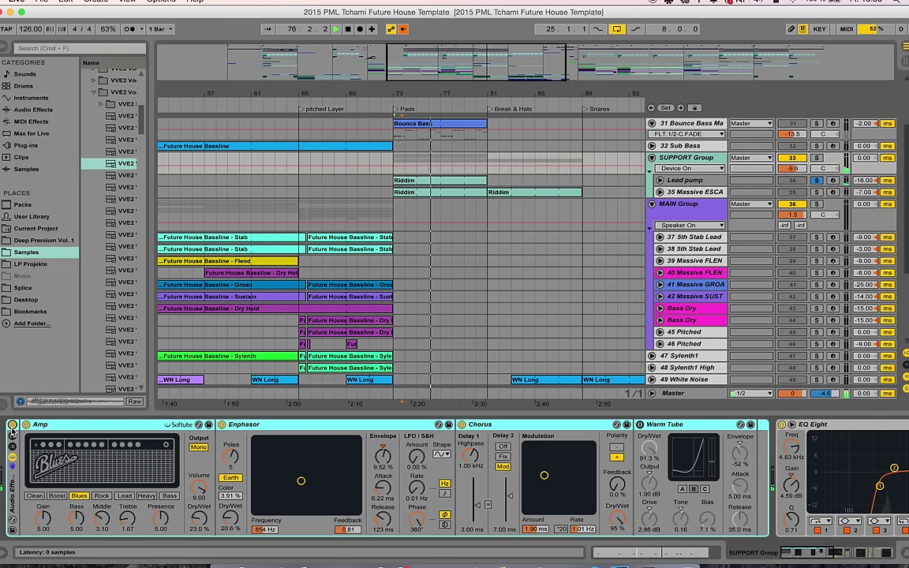
left_click(11, 426)
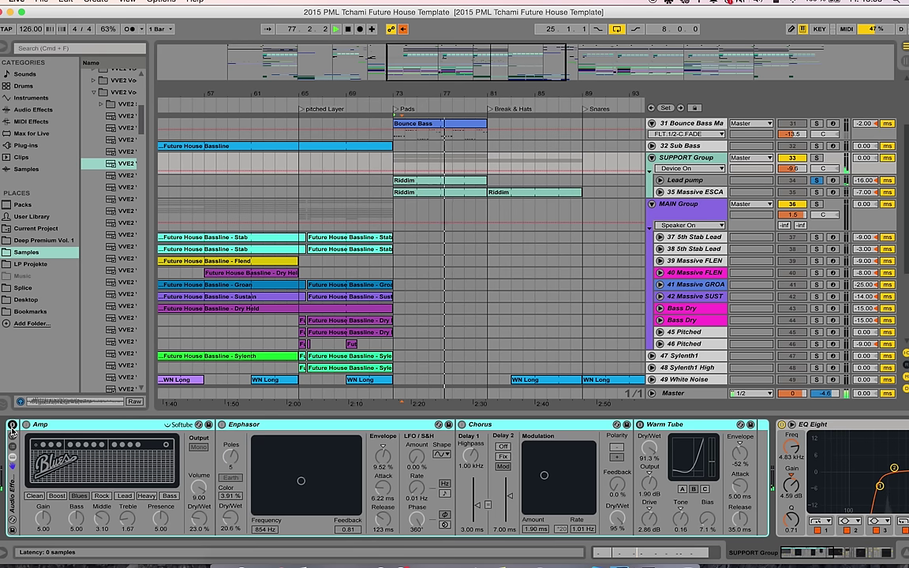
left_click(12, 426)
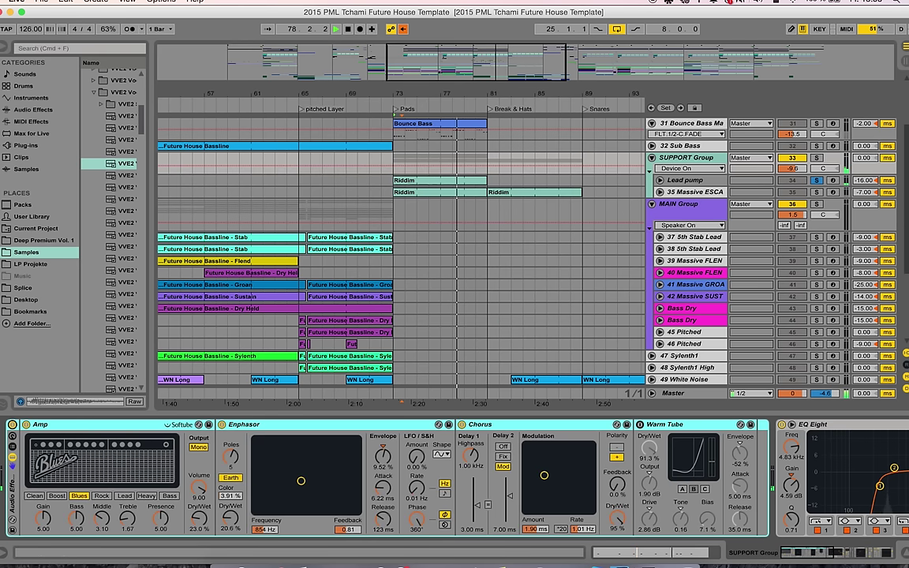
- Solo and play the 35 Massive ESCA track, examine its Riddim clip's notes, and return to its devices with the solo off
left_click(688, 192)
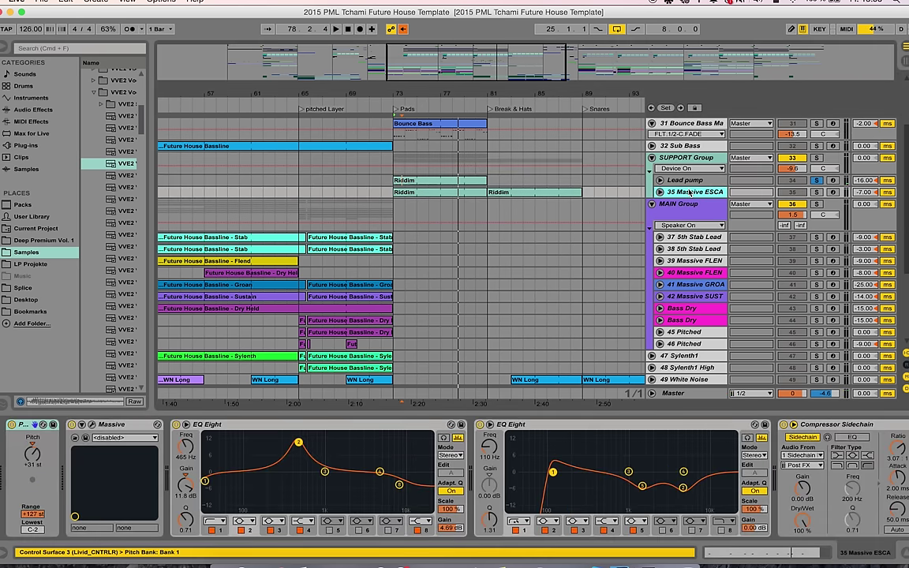
left_click(816, 192)
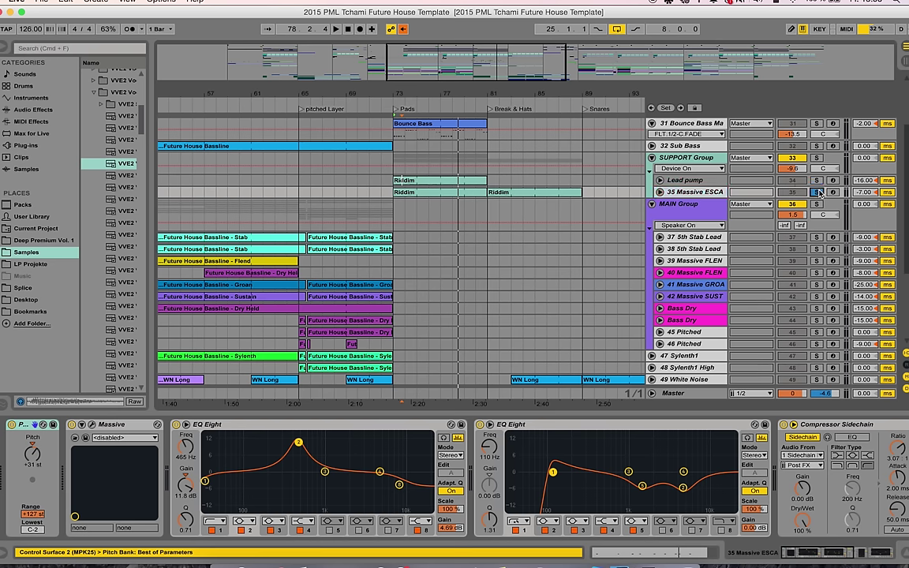
key("space")
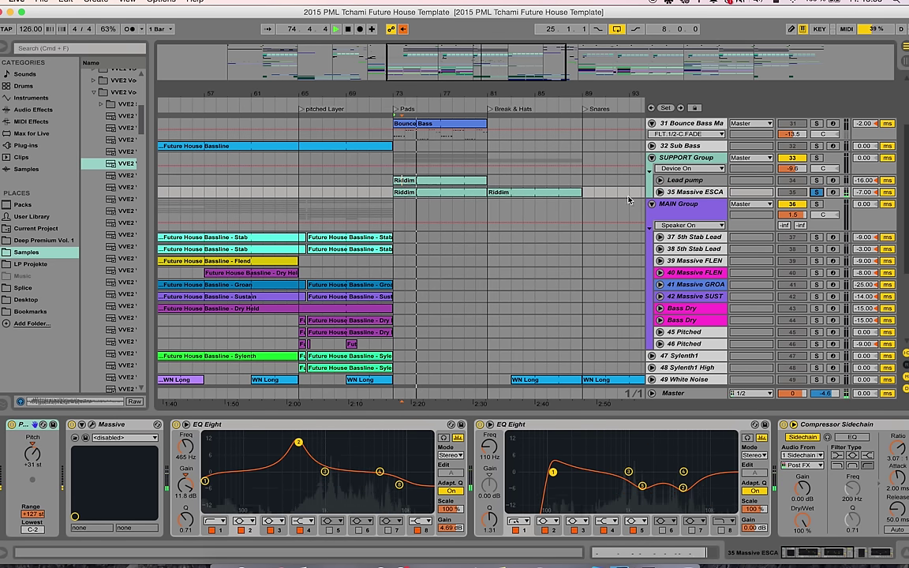
double_click(464, 192)
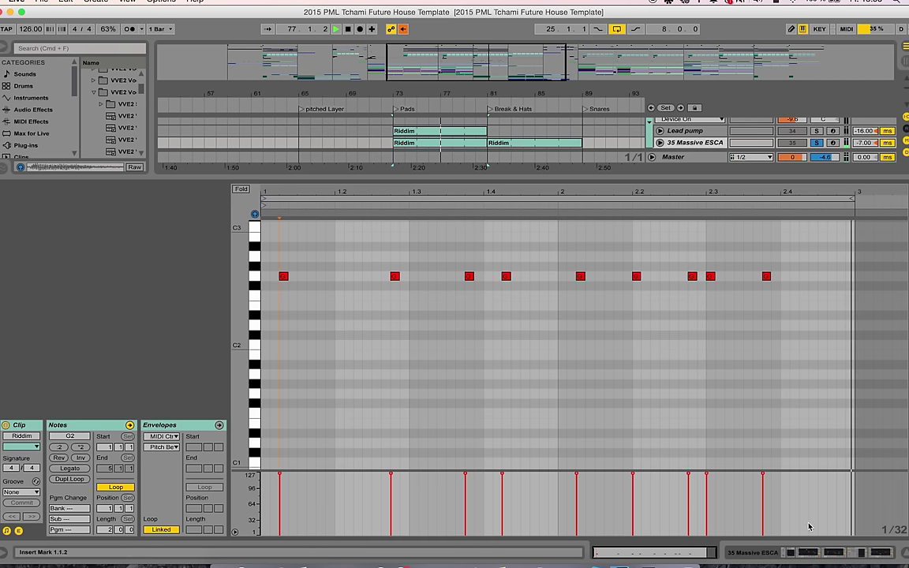
left_click(797, 553)
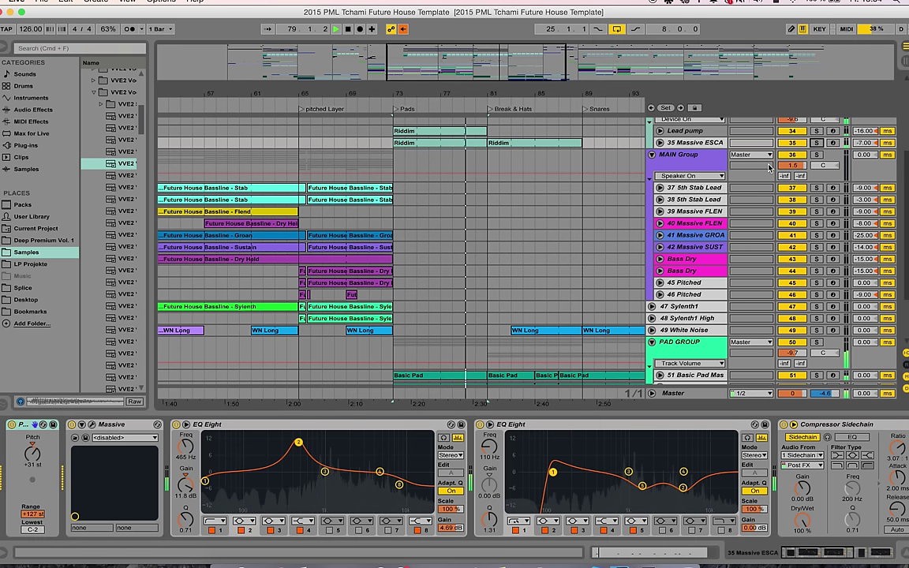
scroll(758, 193, "up", 3)
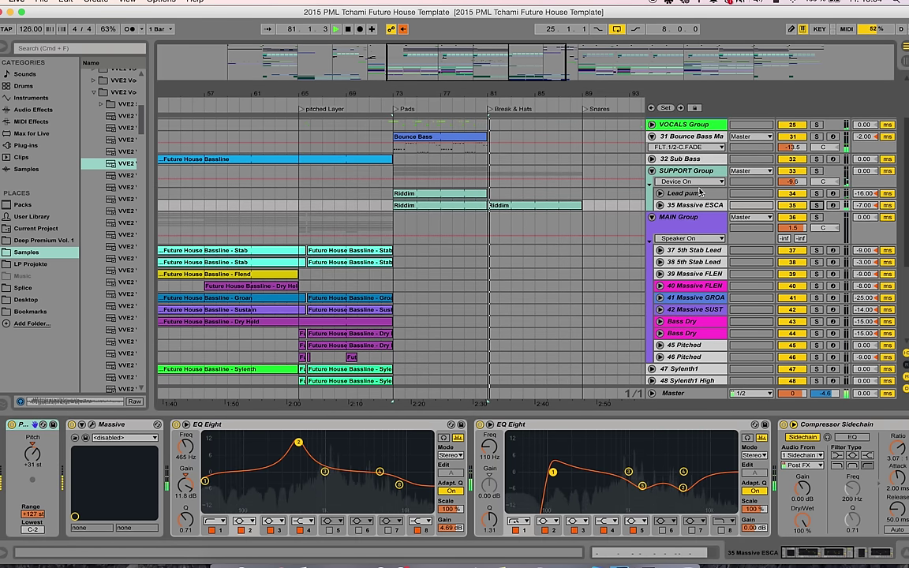
- Show the PAD GROUP's effect chain and expand its collapsed Compressor to view the devices through to the end of the chain
left_click(403, 195)
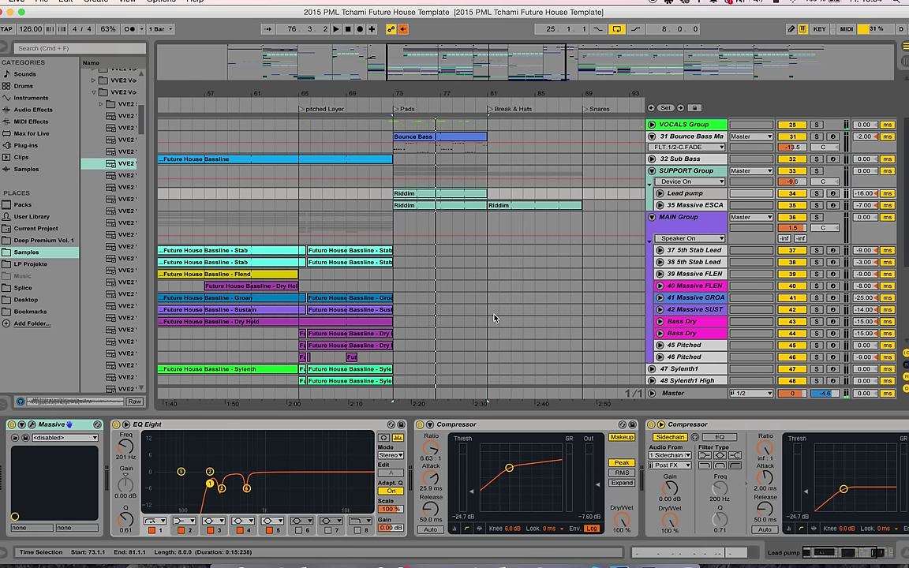
scroll(493, 318, "down", 6)
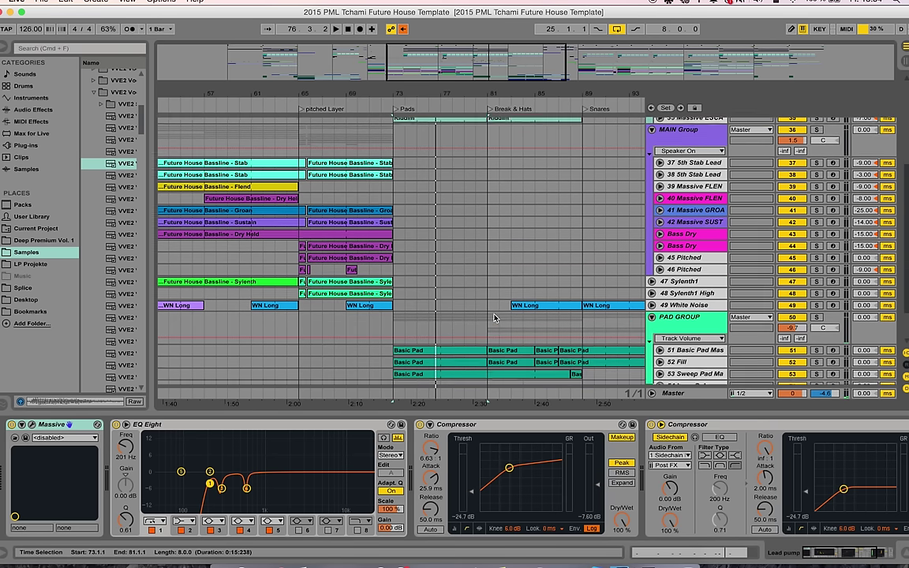
scroll(494, 318, "down", 3)
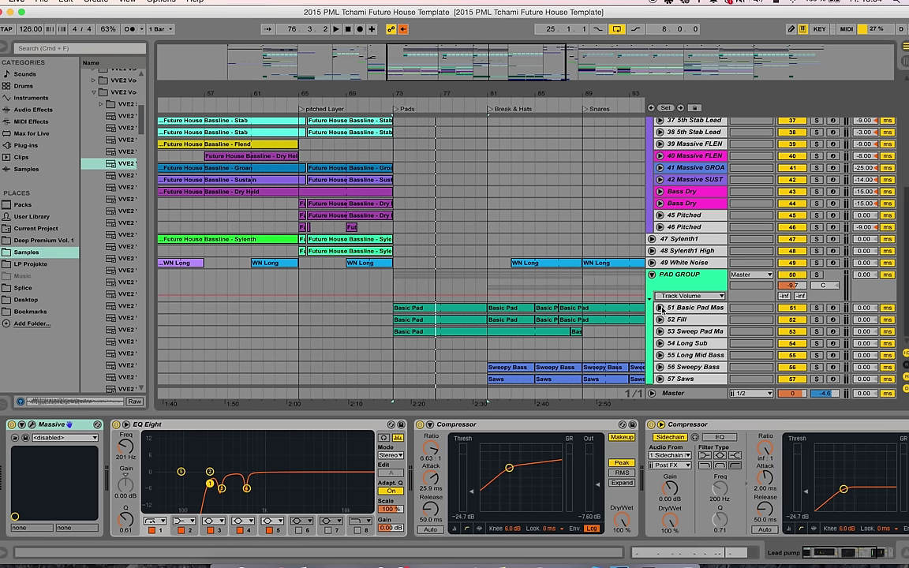
left_click(673, 282)
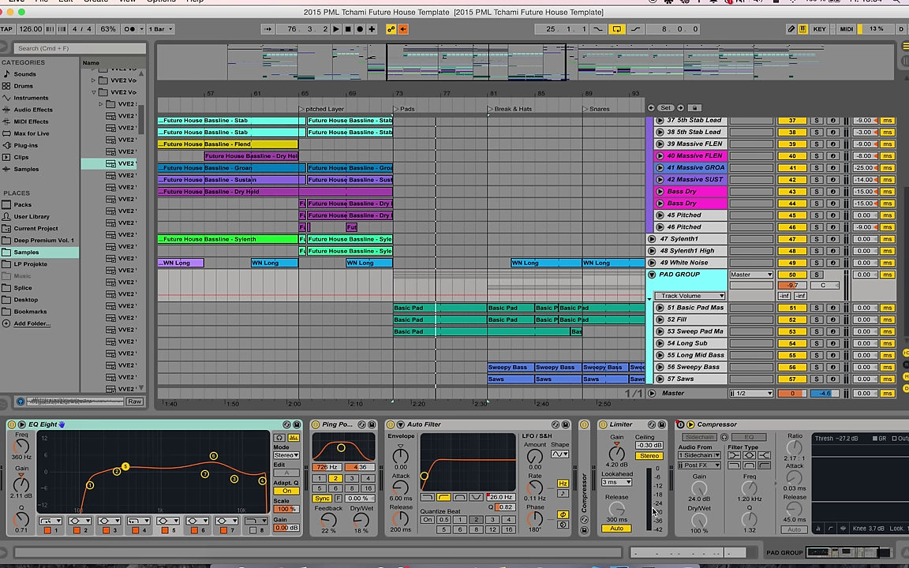
double_click(588, 473)
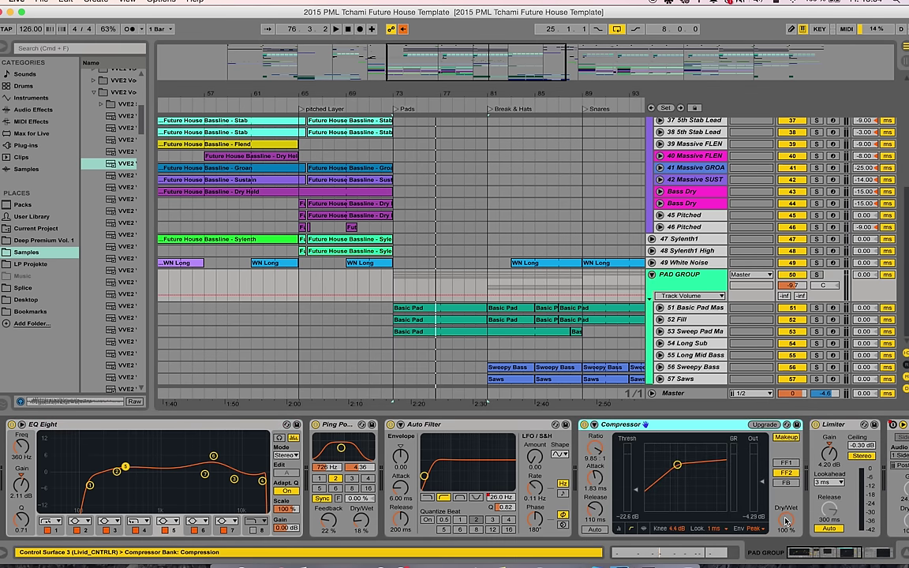
left_click(828, 556)
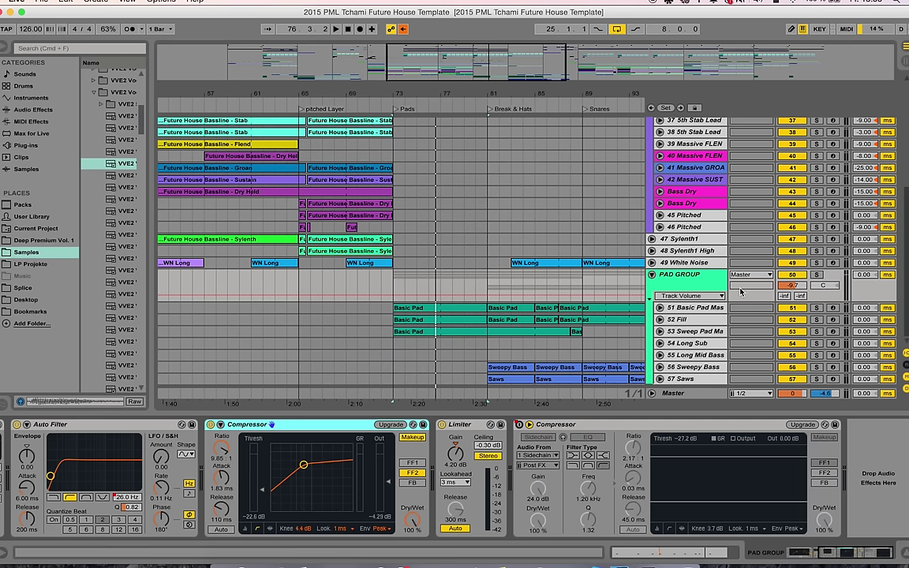
- Expand Massive on the 51 Basic Pad track, inspect its patch in the plug-in window and close the window
left_click(692, 309)
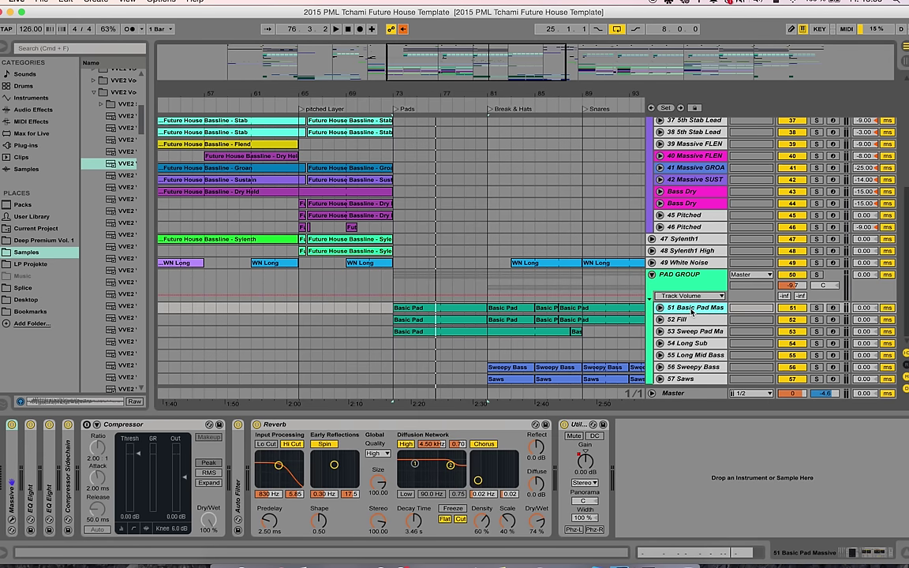
double_click(11, 461)
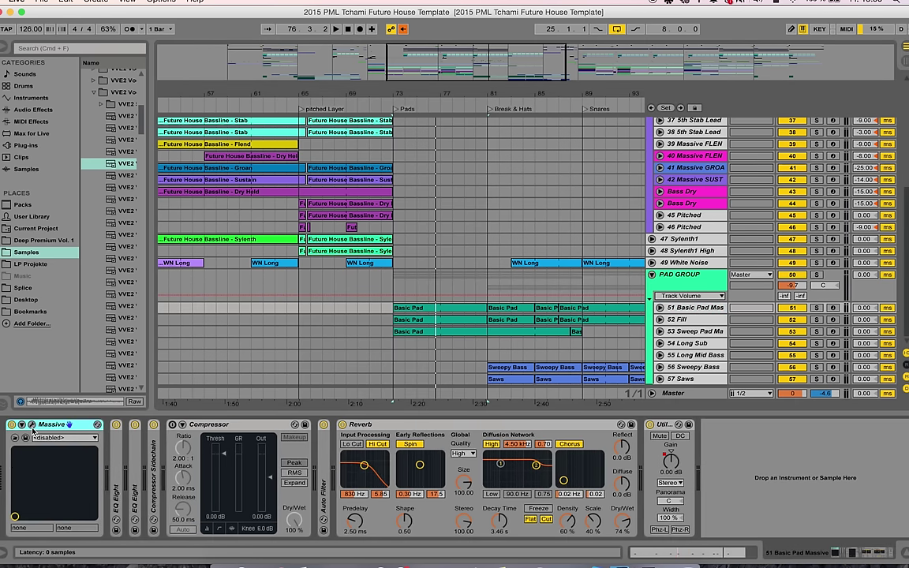
left_click(32, 429)
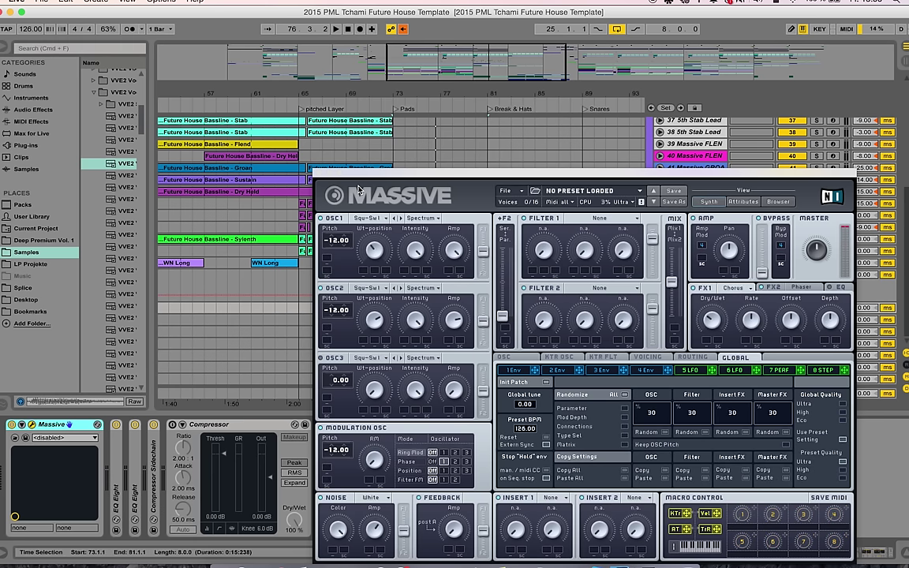
left_click_drag(550, 174, 442, 150)
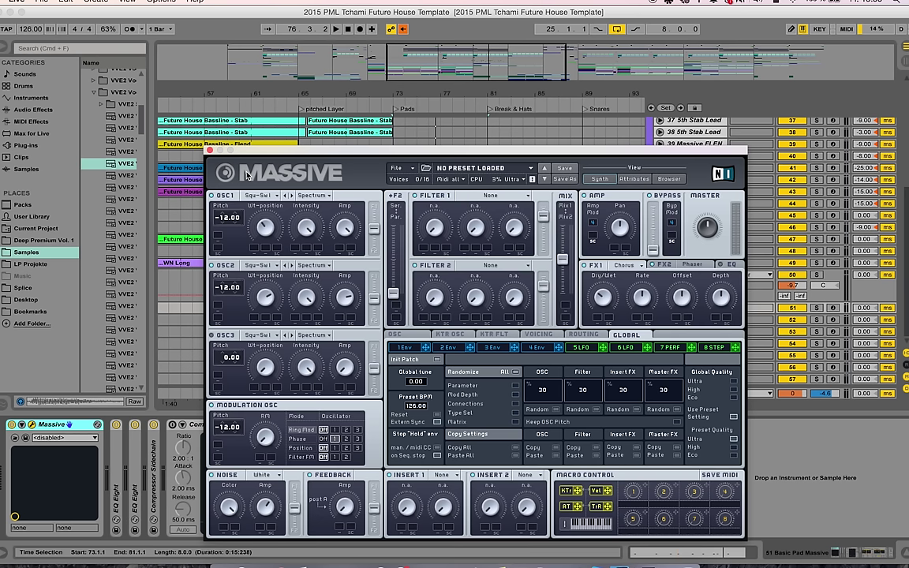
left_click(210, 150)
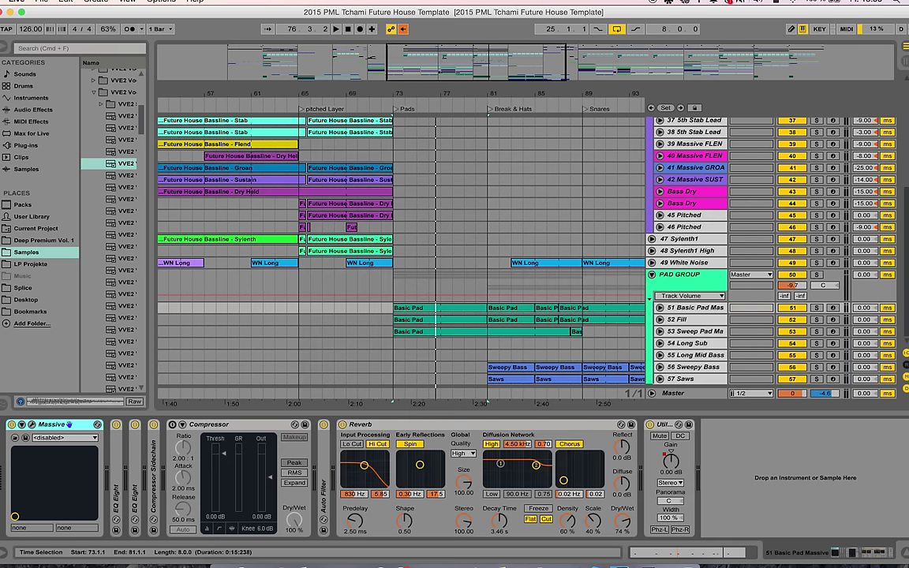
- Solo the 51 Basic Pad track, play a short stretch of it and stop playback
left_click(816, 308)
key("space")
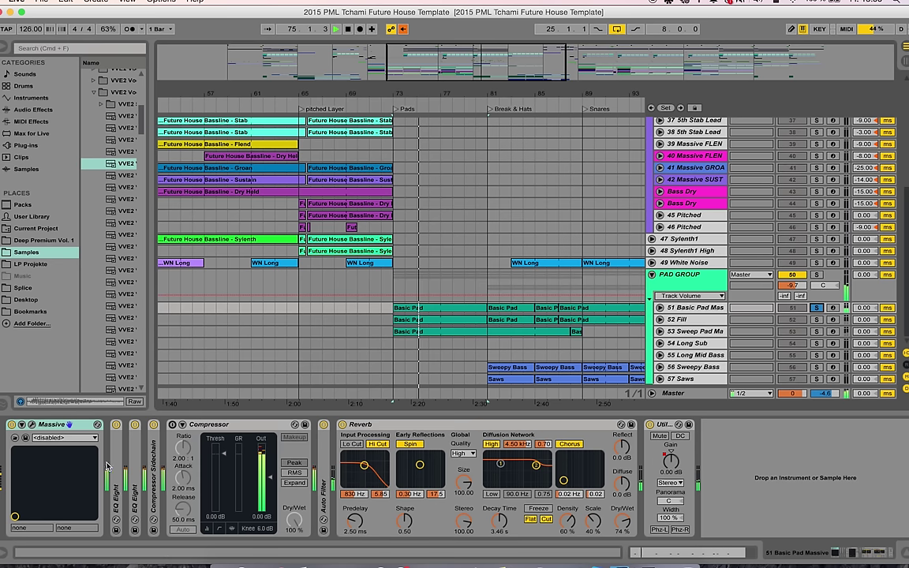
key("space")
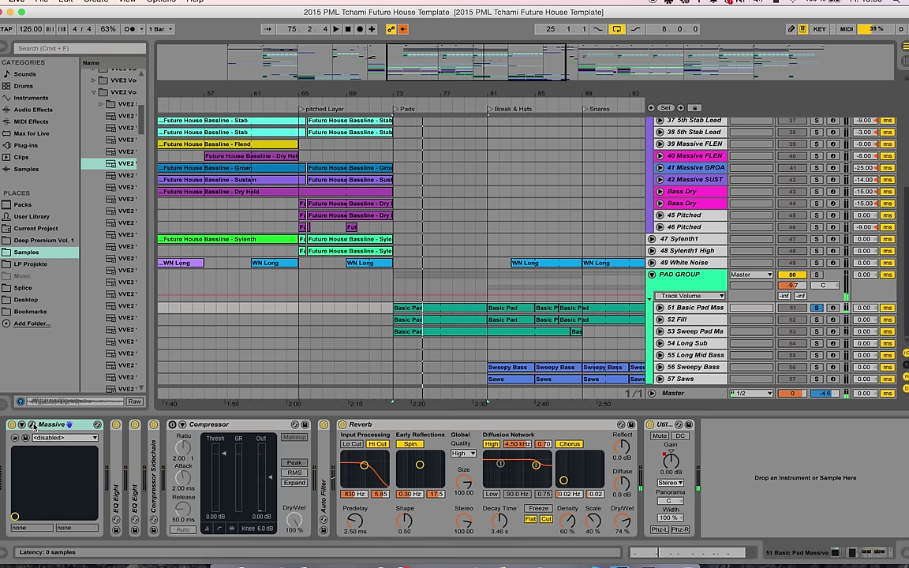
- Reopen the Basic Pad's Massive, show the FX2 Phaser settings, play the pad sound and close the plug-in window
left_click(33, 425)
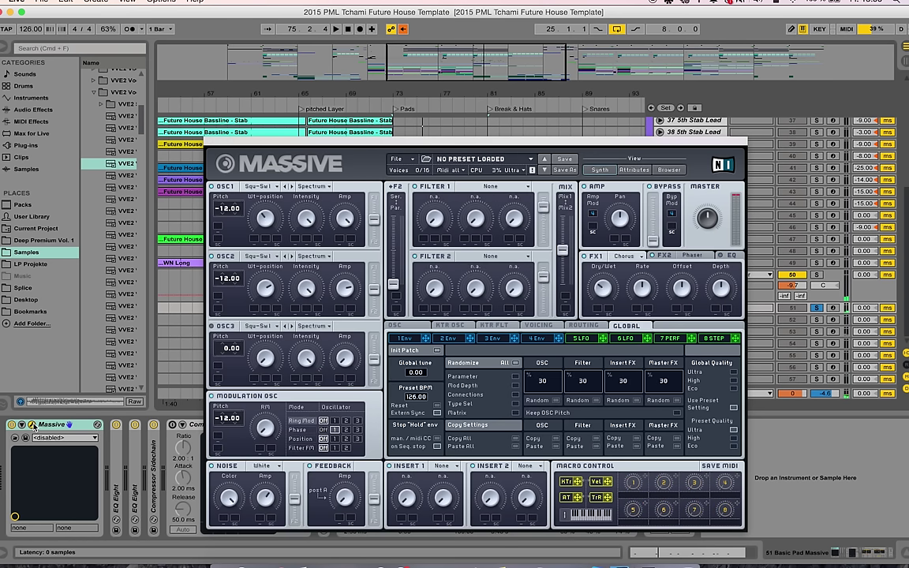
left_click(669, 256)
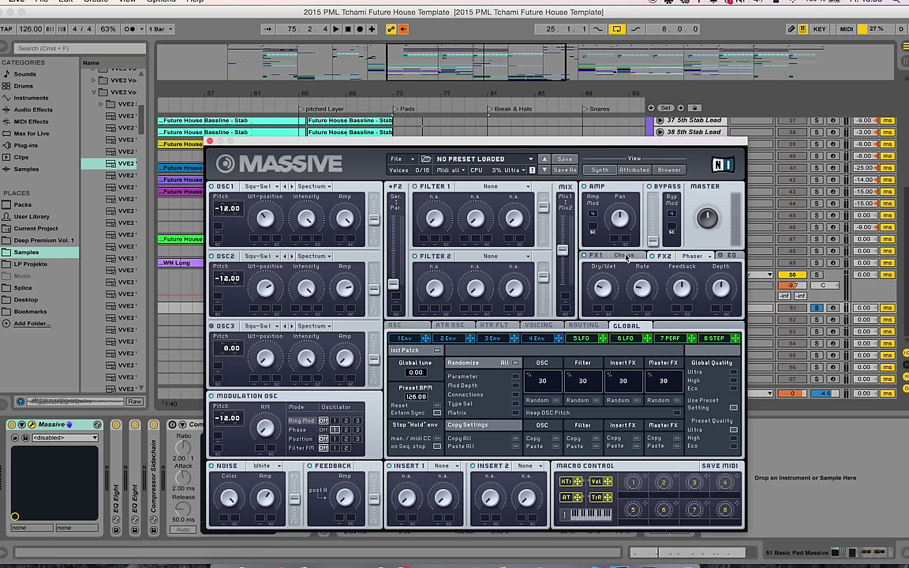
key("space")
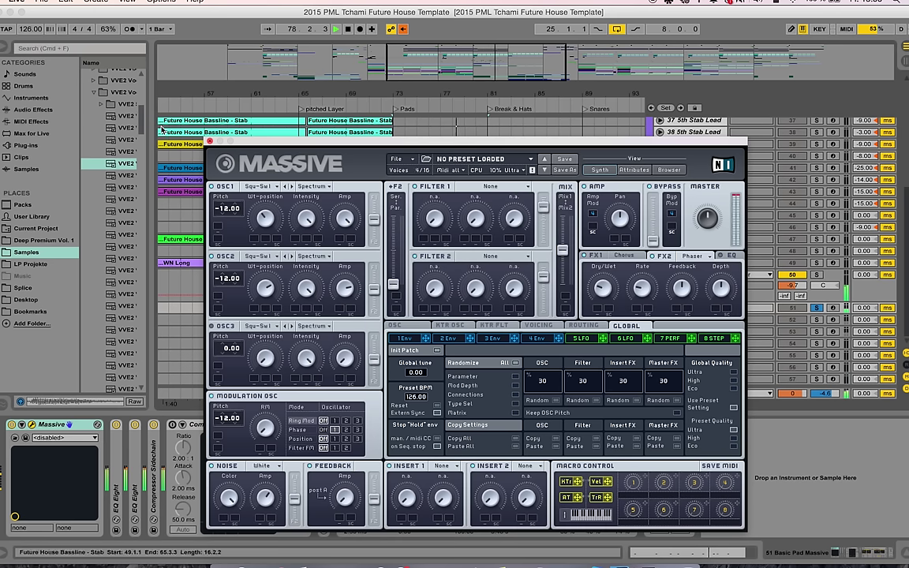
left_click(209, 143)
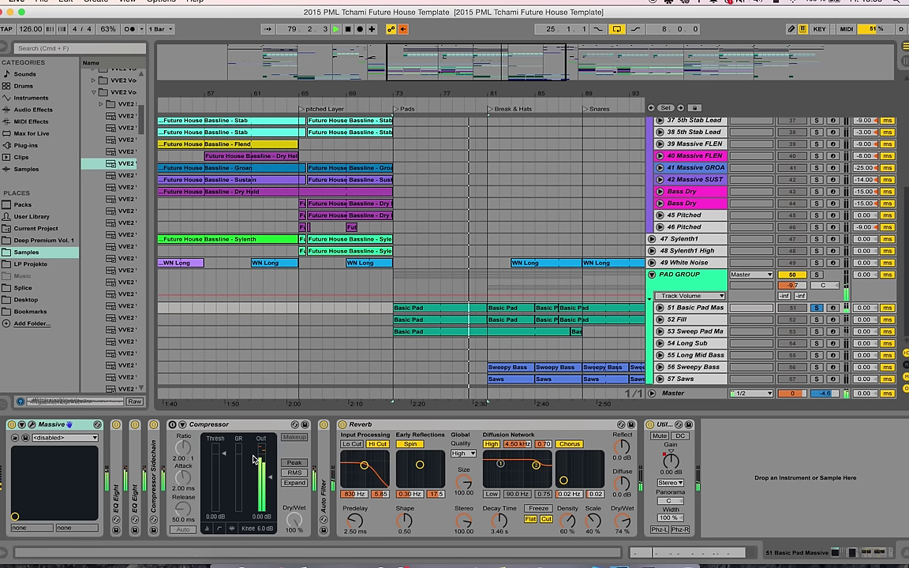
- Expand the Basic Pad's two EQ Eights, show the second one's Mid curve, and briefly view the Compressor Sidechain's settings
double_click(119, 448)
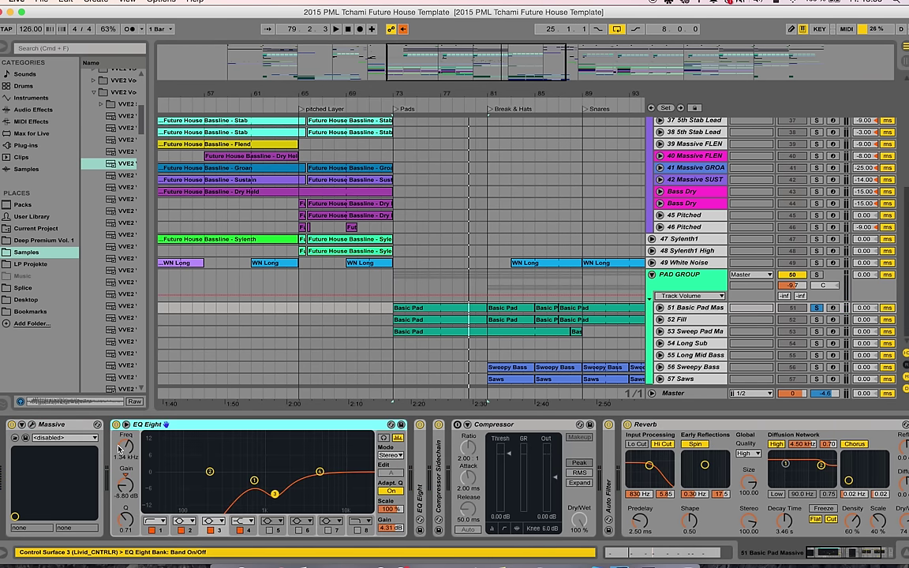
double_click(419, 498)
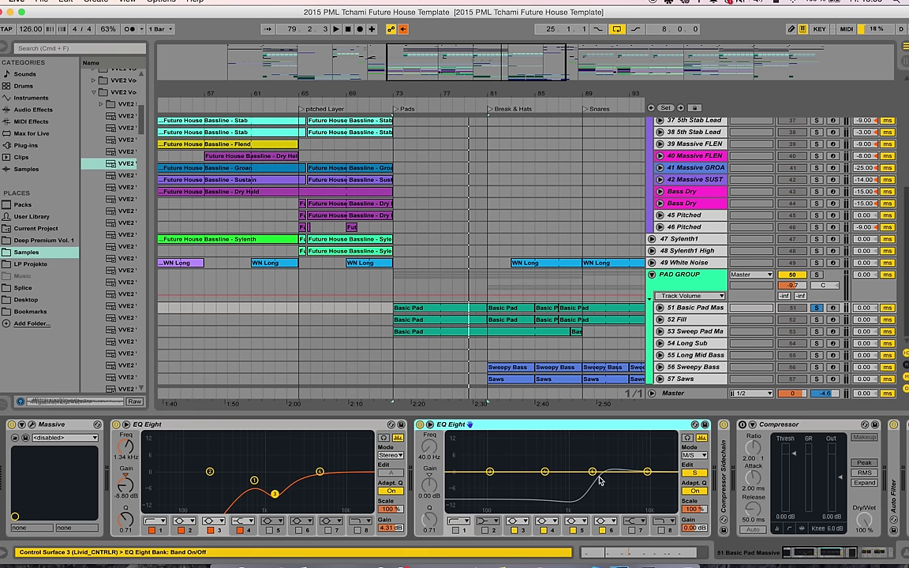
left_click(696, 474)
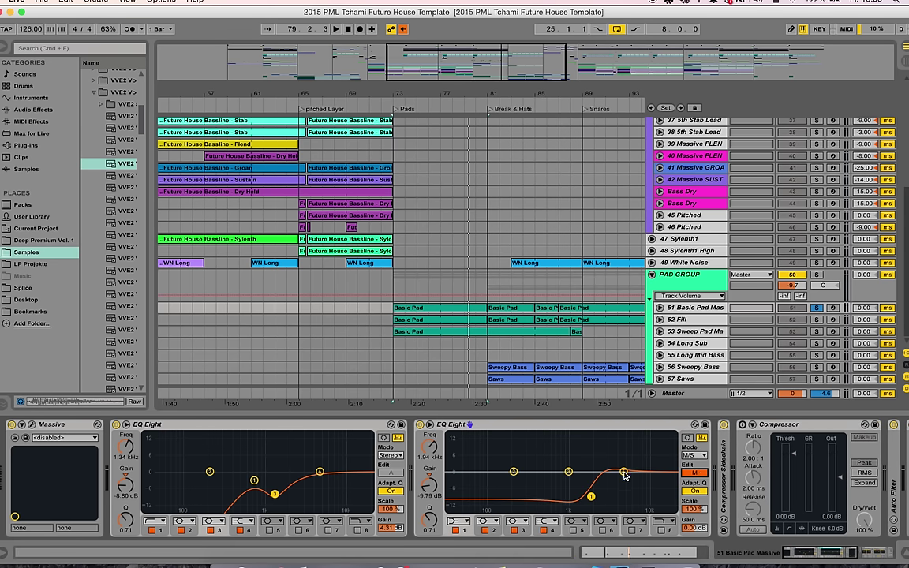
left_click(726, 496)
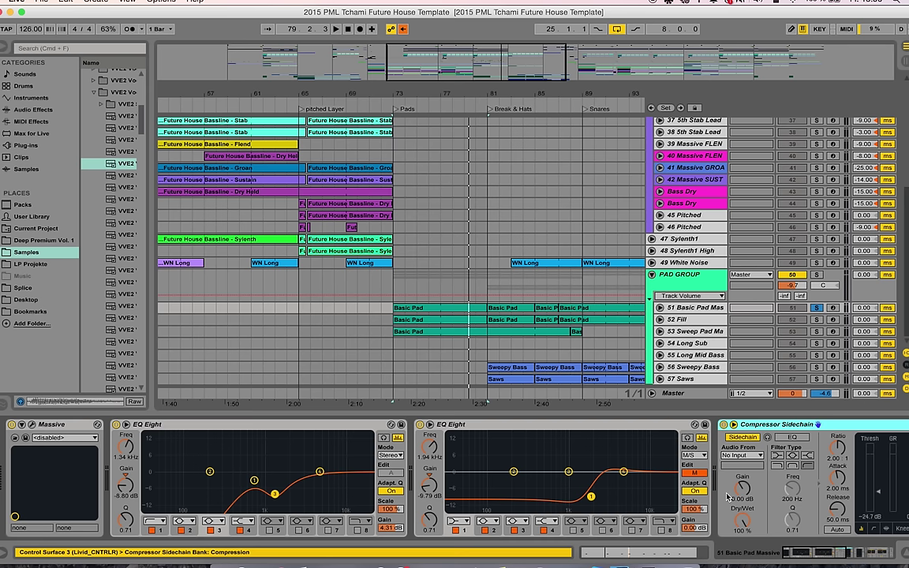
double_click(751, 426)
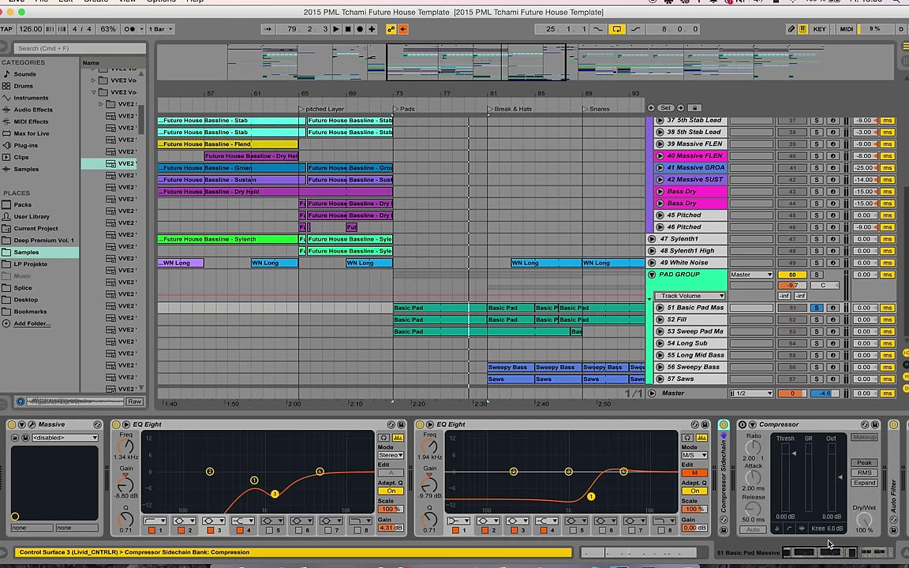
- Expand the Basic Pad's Auto Filter, view the rest of its effect chain, and try the filter's cutoff point during a short playback
scroll(641, 444, "right", 8)
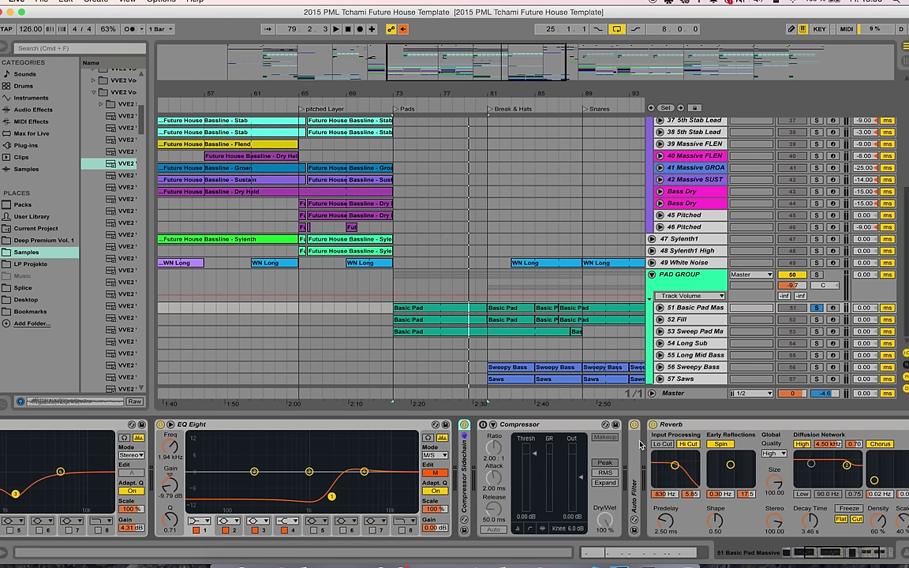
double_click(634, 453)
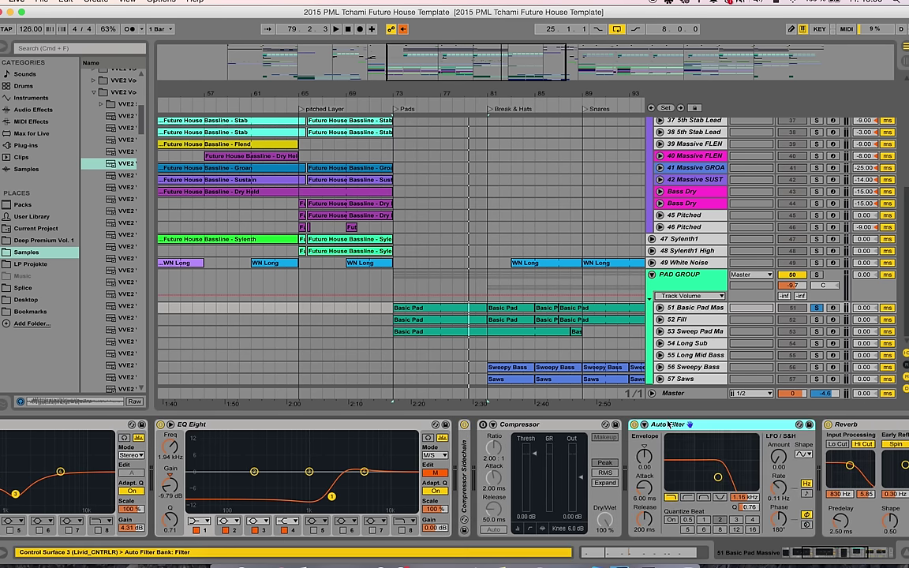
left_click(886, 554)
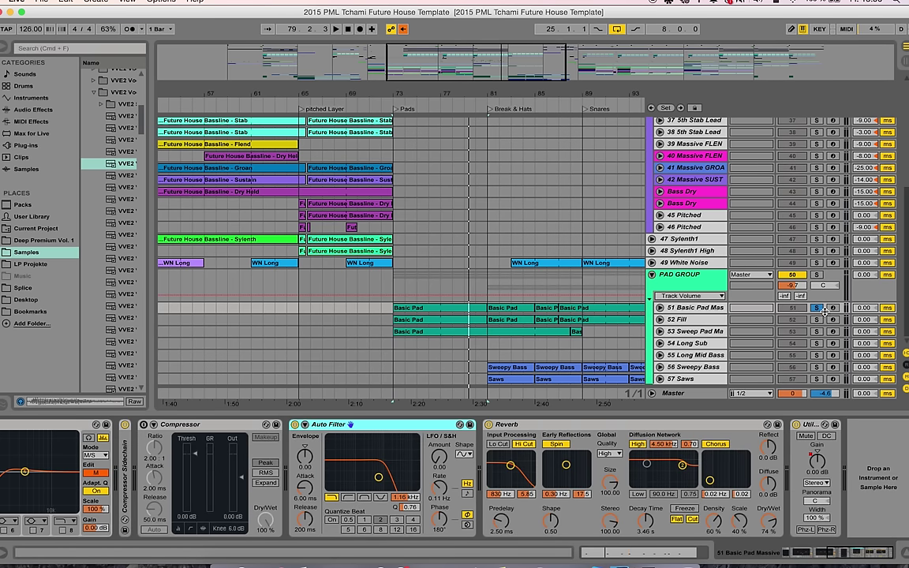
key("space")
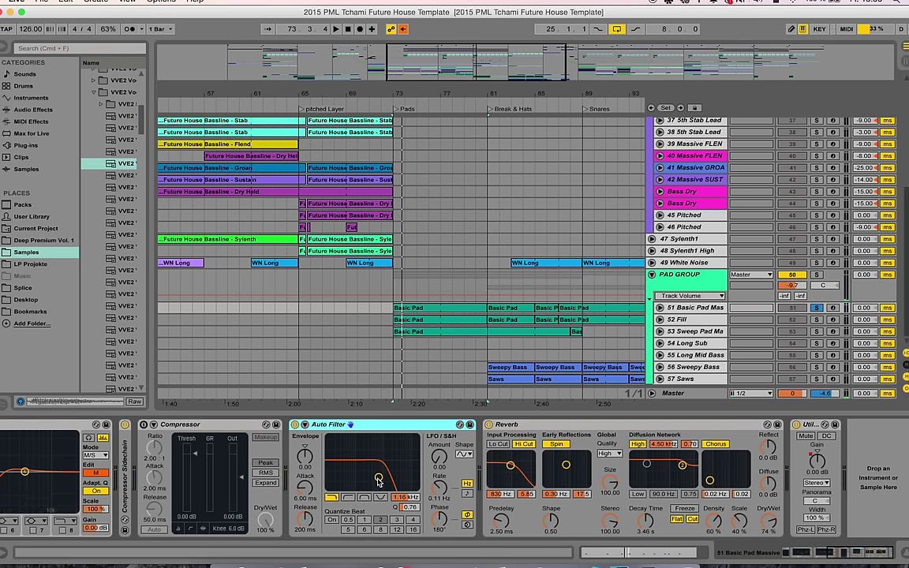
left_click_drag(378, 480, 379, 478)
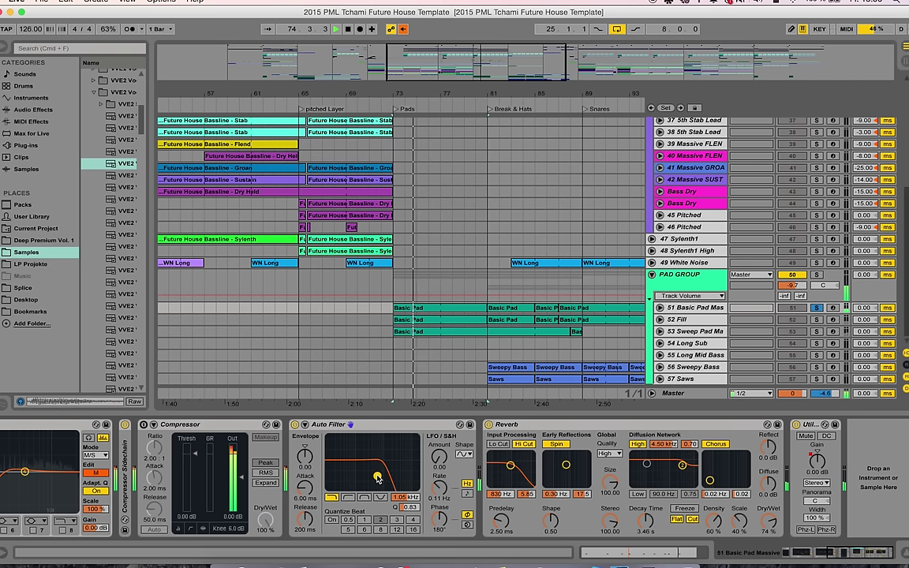
key("space")
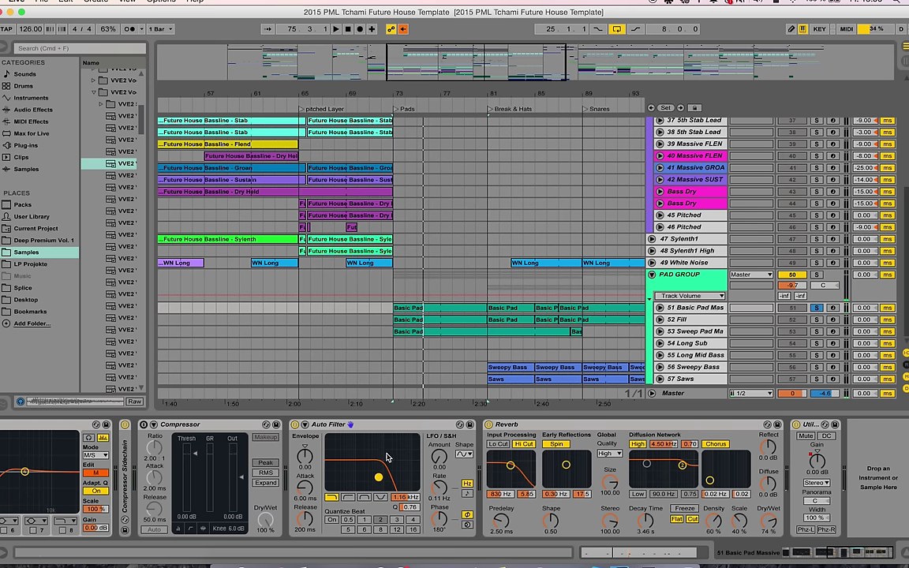
- Show the 52 Fill track's devices, solo the track, play it and unfold it in the arrangement
left_click(700, 320)
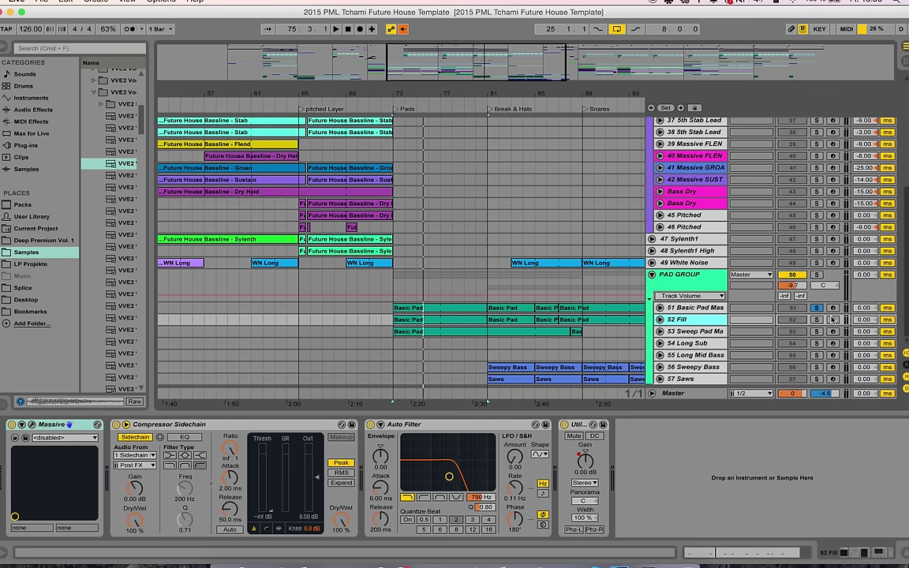
left_click(816, 319)
key("space")
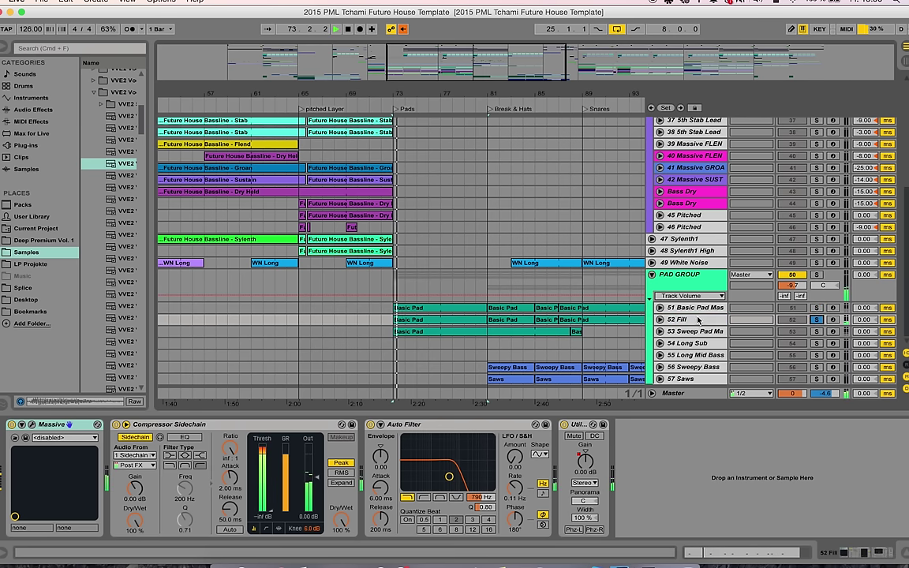
left_click(660, 320)
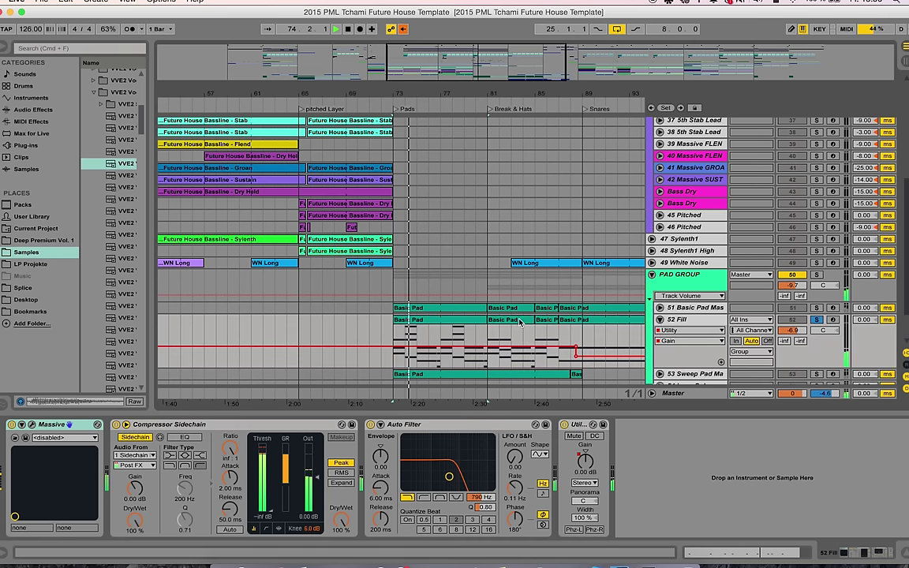
- Open the Fill track's first Basic Pad clip to examine its notes, and return to the track's device chain
double_click(424, 321)
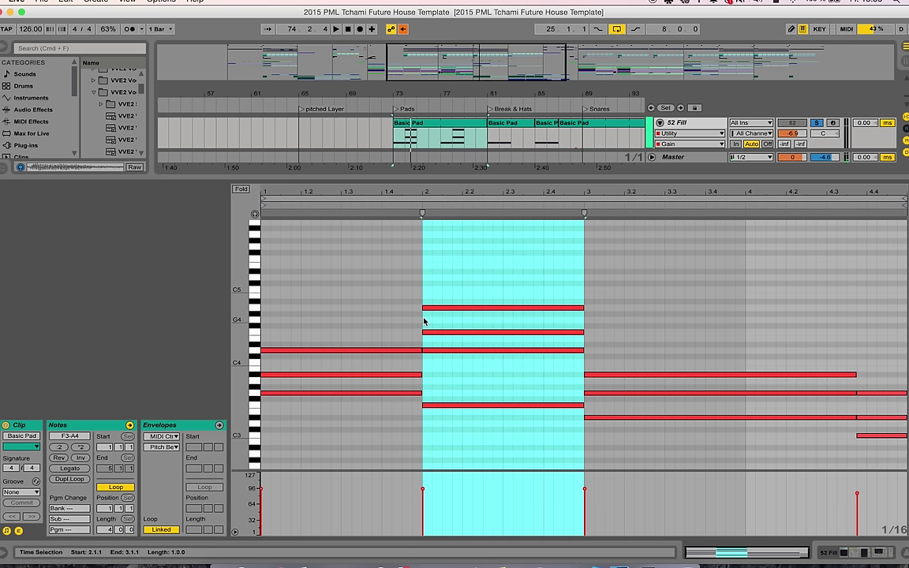
left_click(399, 282)
key("space")
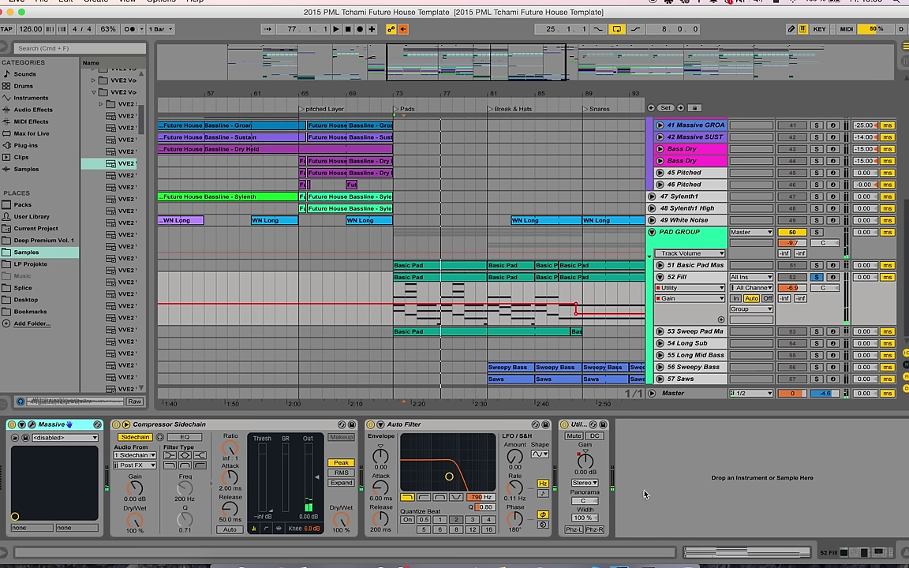
- Inspect the Fill's Massive patch with its FX2 Reverb, close it, and try the Auto Filter's cutoff point while the track plays
left_click(32, 427)
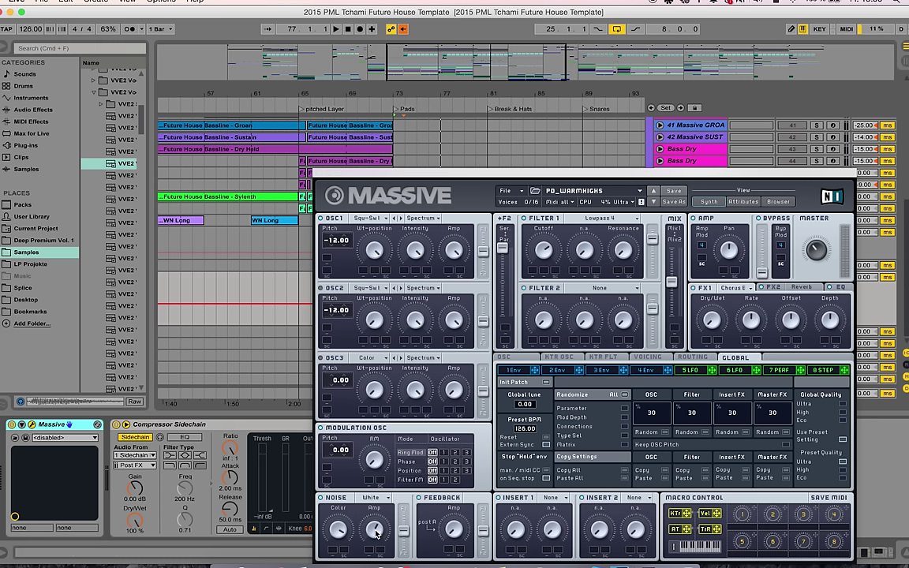
left_click(769, 289)
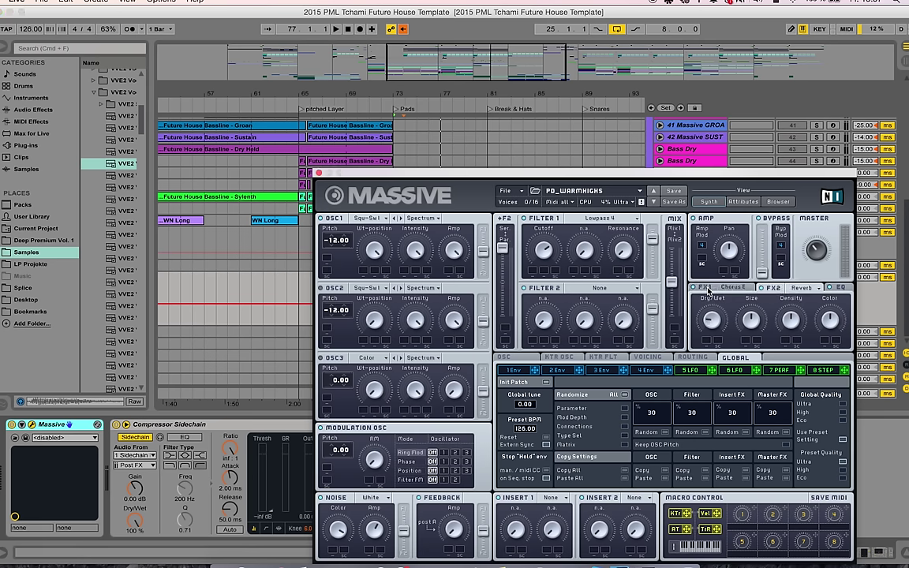
left_click(319, 173)
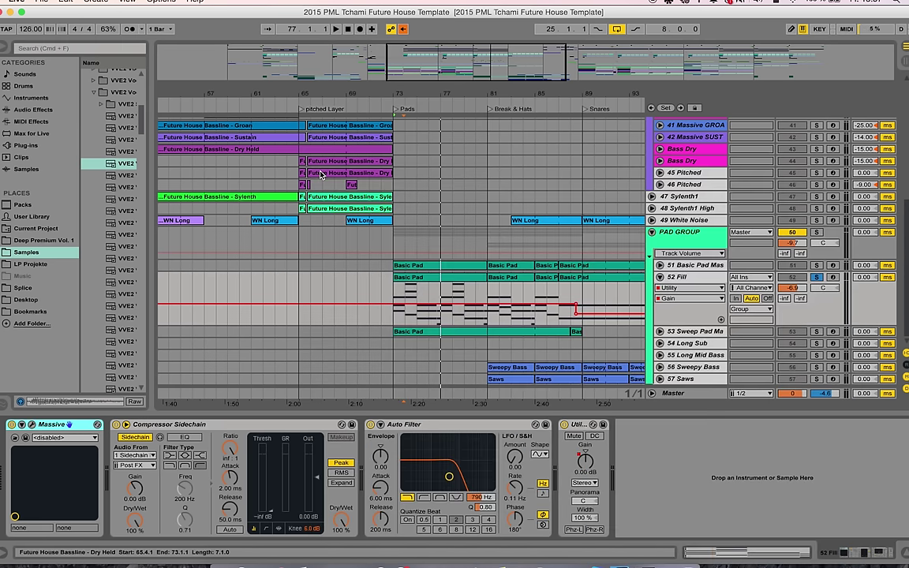
key("space")
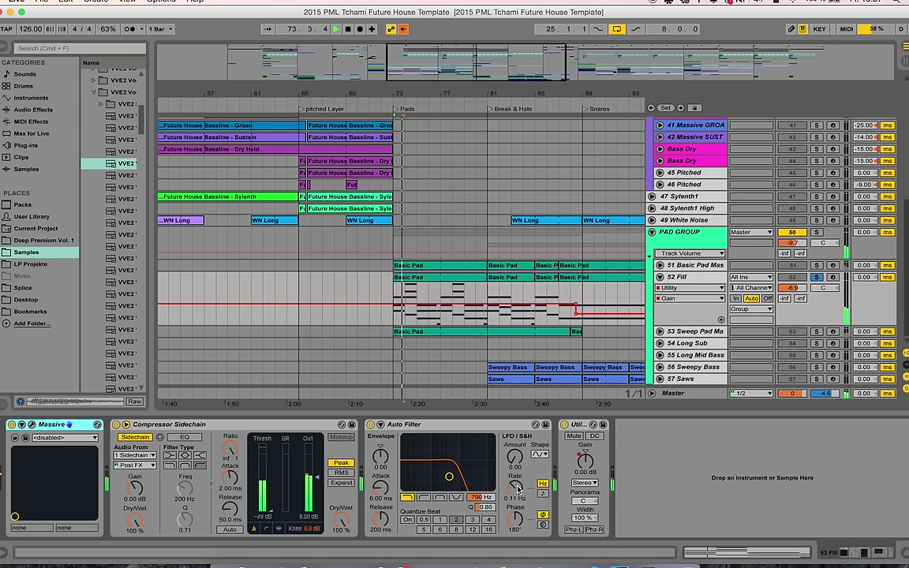
mouse_move(450, 476)
left_mouse_down()
mouse_move(481, 481)
mouse_move(418, 471)
mouse_move(449, 477)
left_mouse_up()
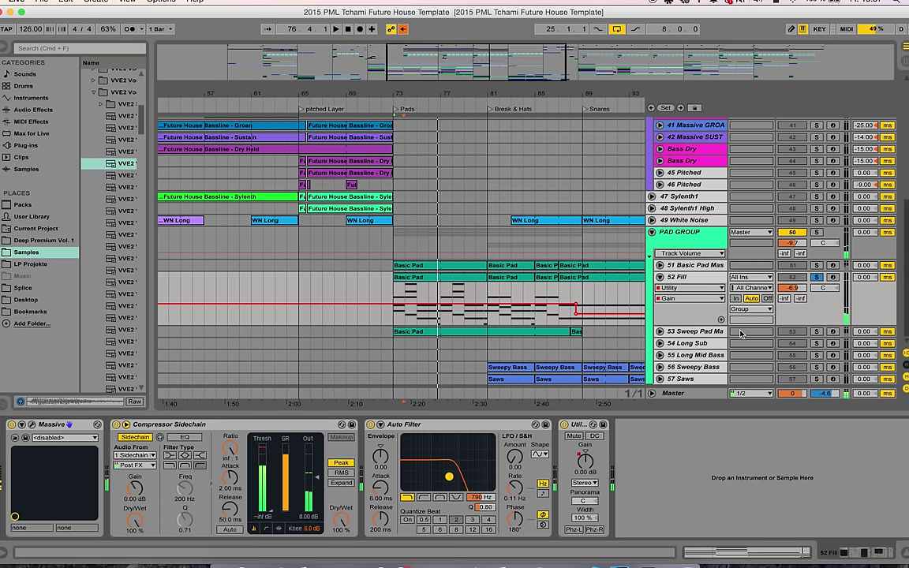
- Unfold and solo the 53 Sweep Pad track, play a short stretch of it and show its device chain
left_click(660, 331)
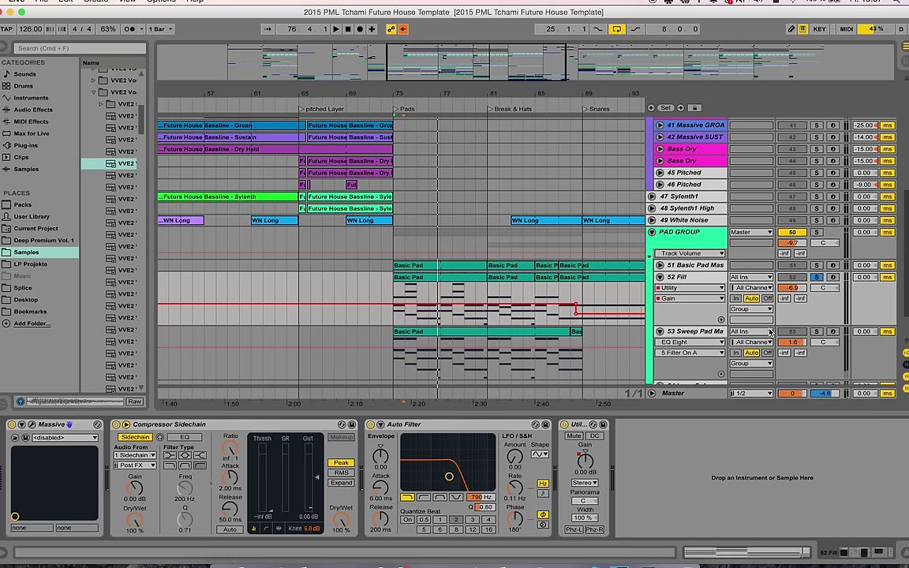
left_click(818, 332)
key("space")
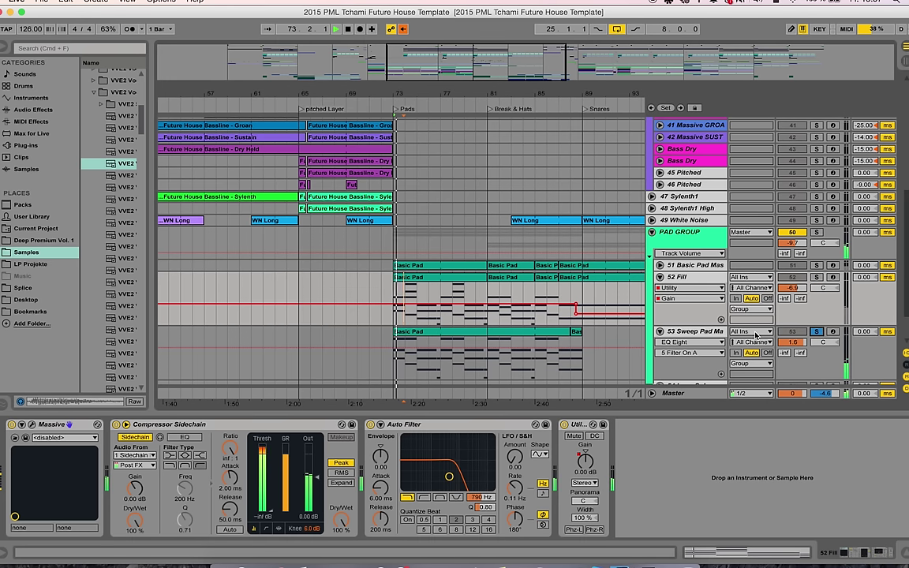
left_click(671, 331)
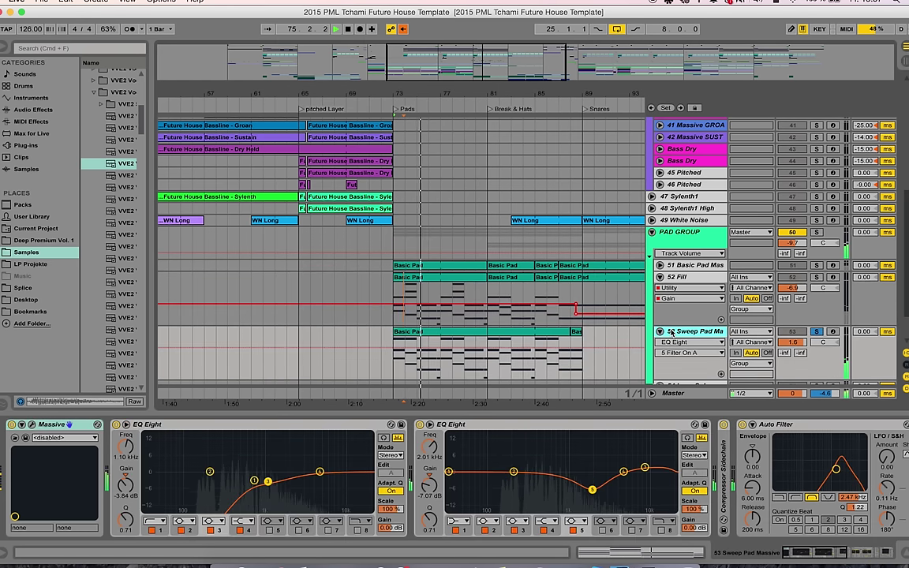
key("space")
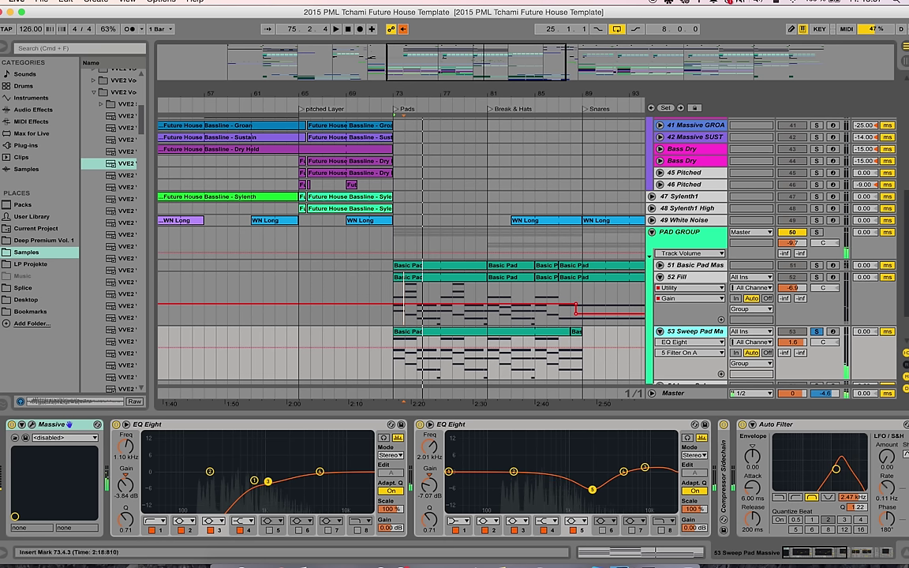
- Open the Sweep Pad's Massive to inspect its patch, and close the plug-in window
left_click(33, 425)
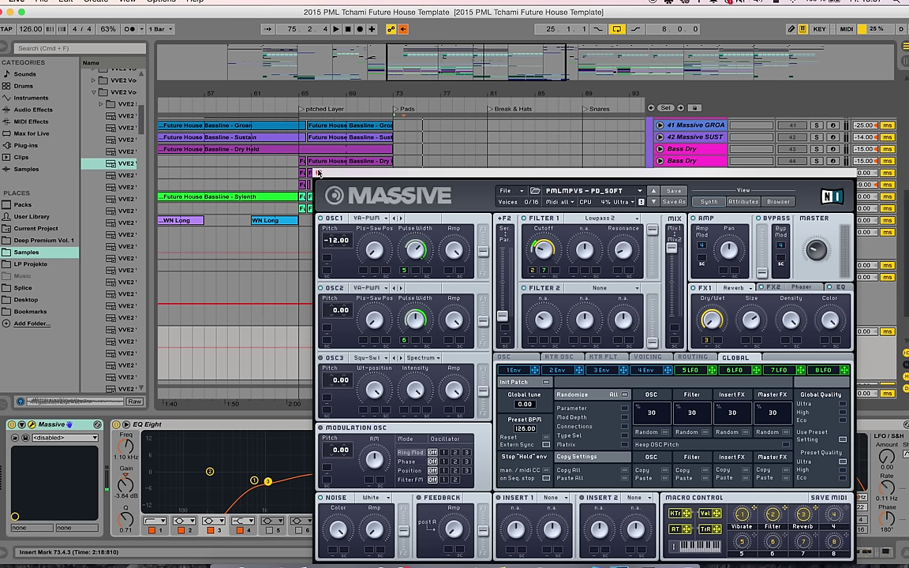
left_click(318, 172)
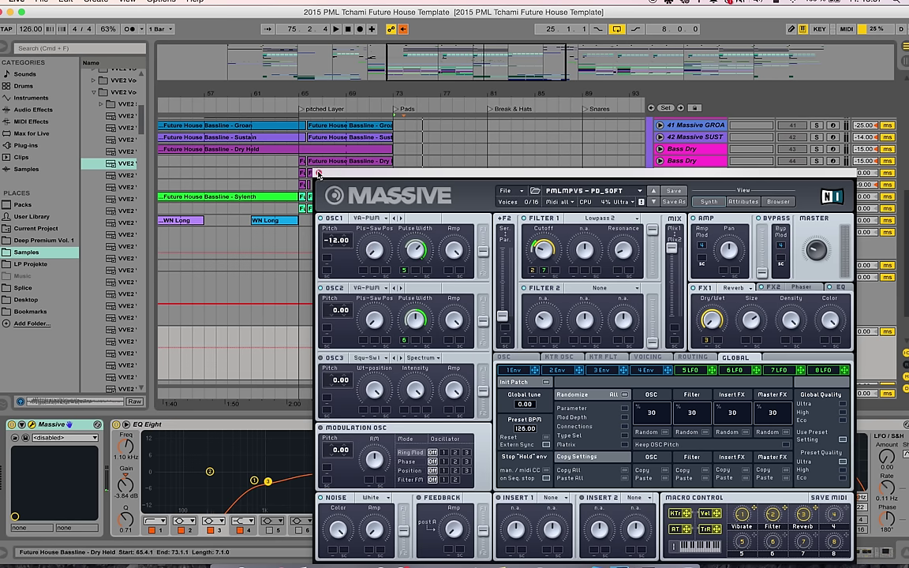
left_click(319, 173)
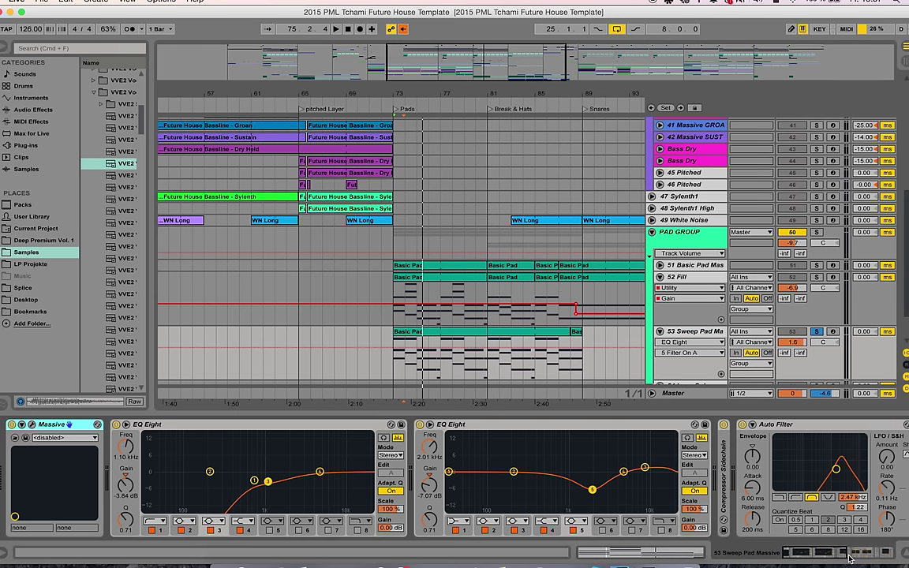
- View the Auto Filter and Reverb in the Sweep Pad's effect chain and play the soloed pad from the Pads section
left_click_drag(840, 556, 862, 556)
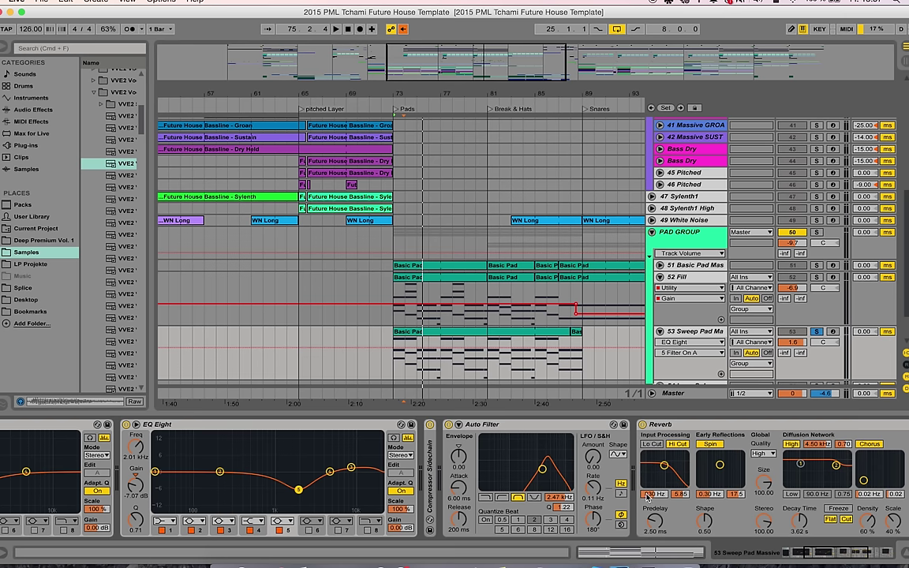
key("space")
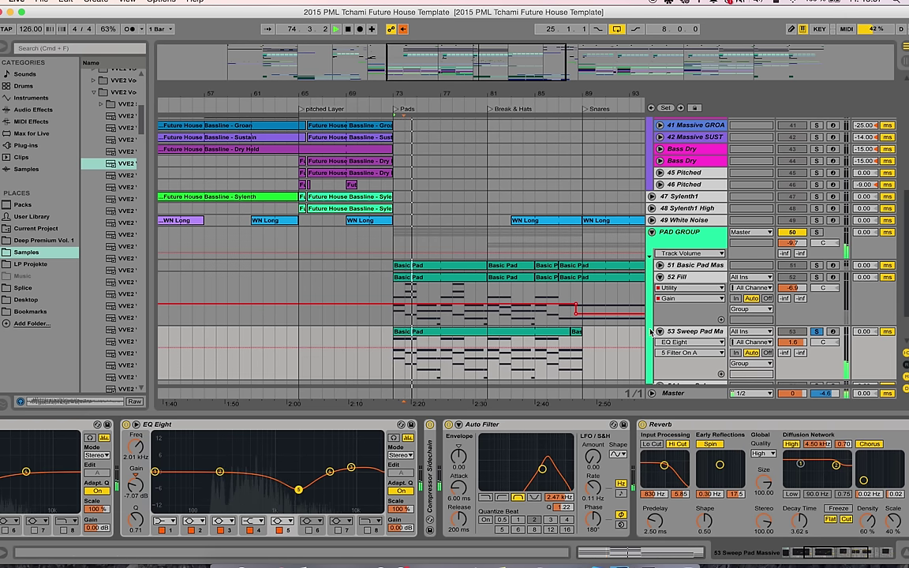
scroll(651, 314, "down", 1)
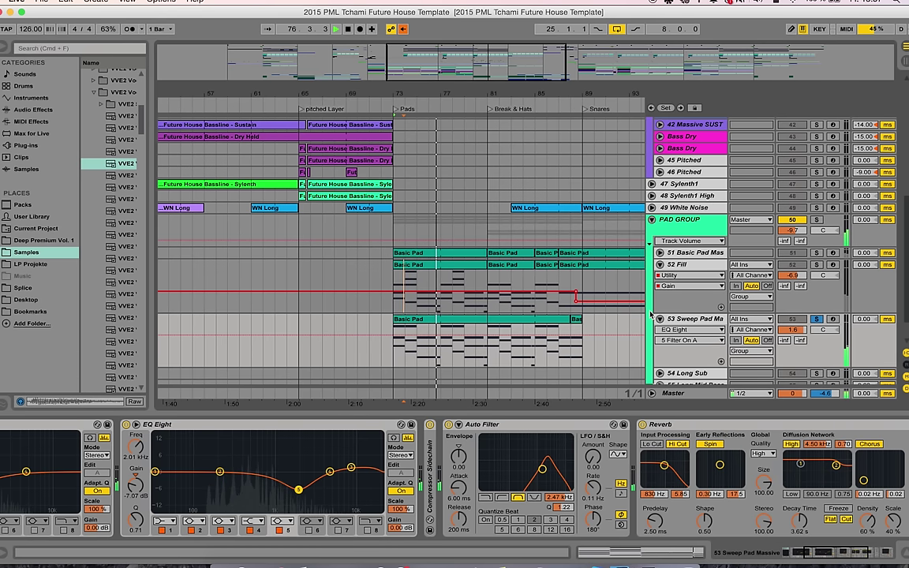
key("space")
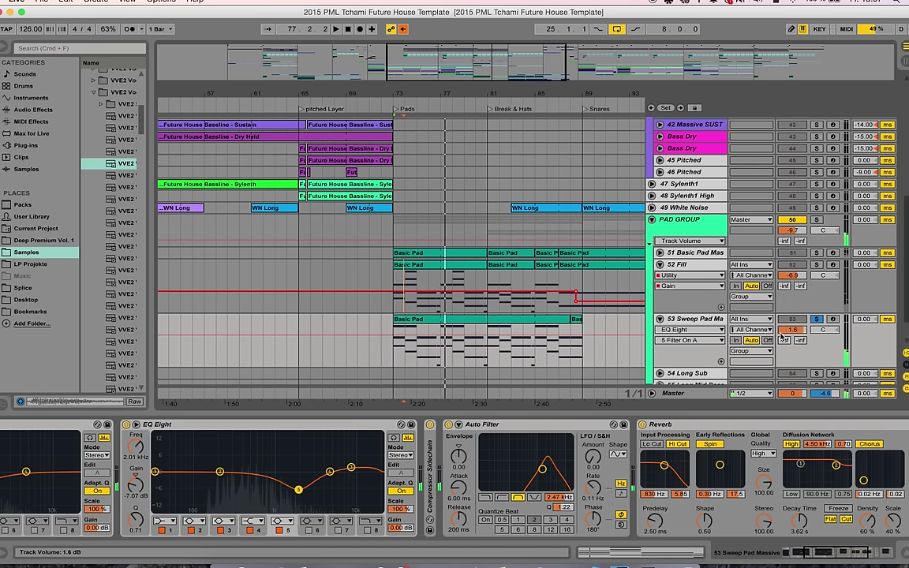
- Unfold and solo the 56 Sweepy Bass track, open its first clip at bar 81 and play it while examining the notes
scroll(596, 220, "down", 2)
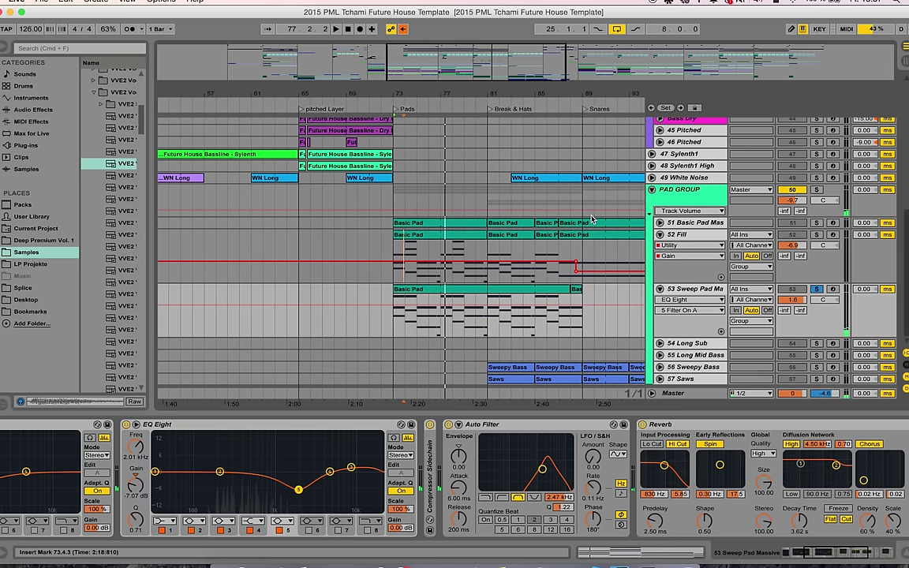
left_click(660, 368)
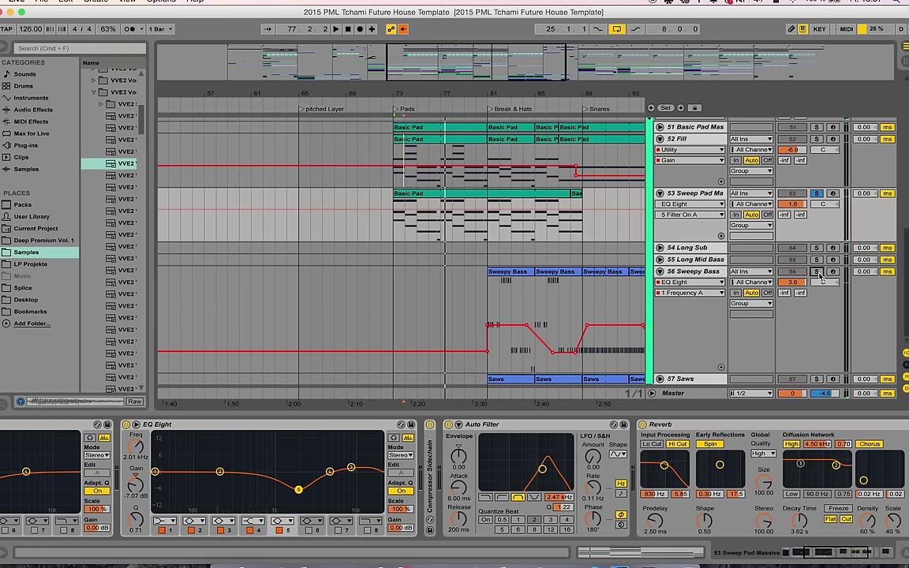
left_click(817, 272)
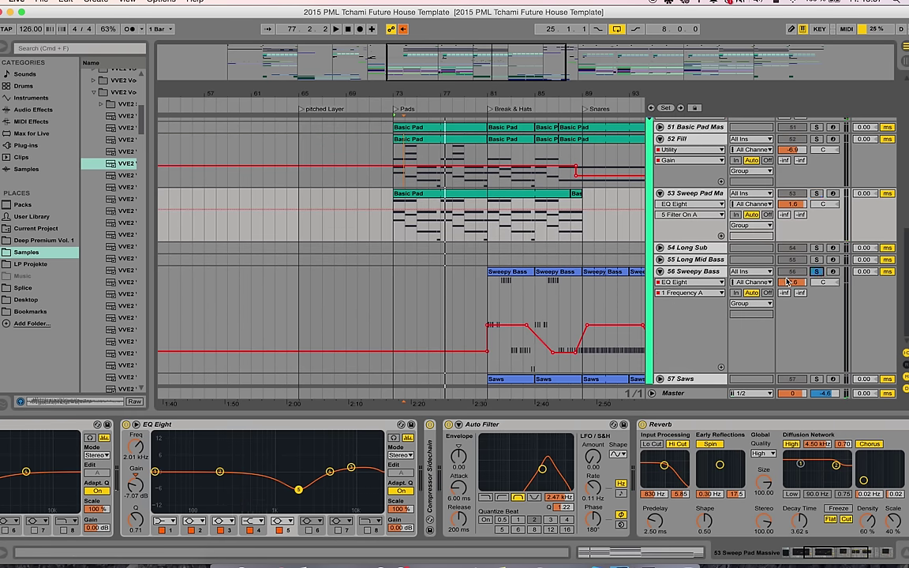
left_click(490, 293)
left_click(511, 273)
double_click(511, 274)
key("space")
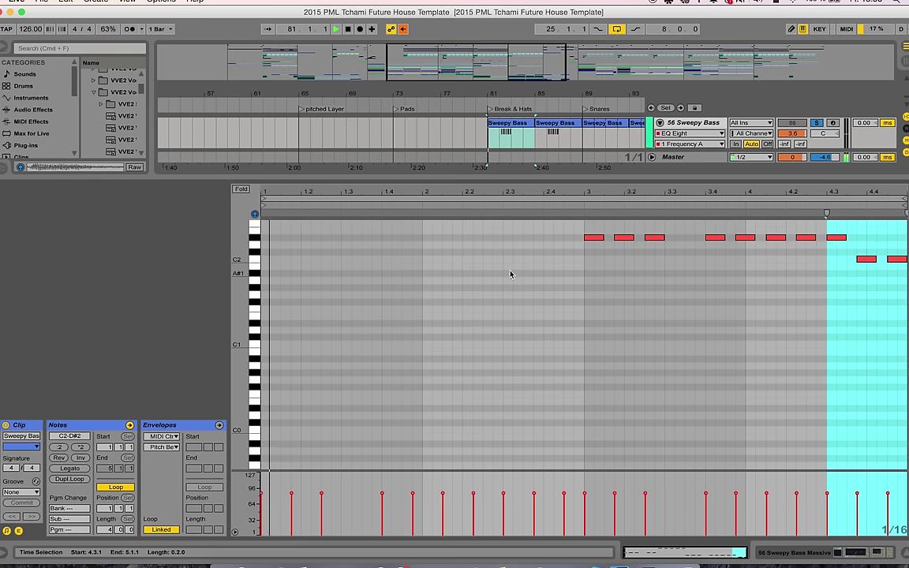
scroll(560, 281, "up", 5)
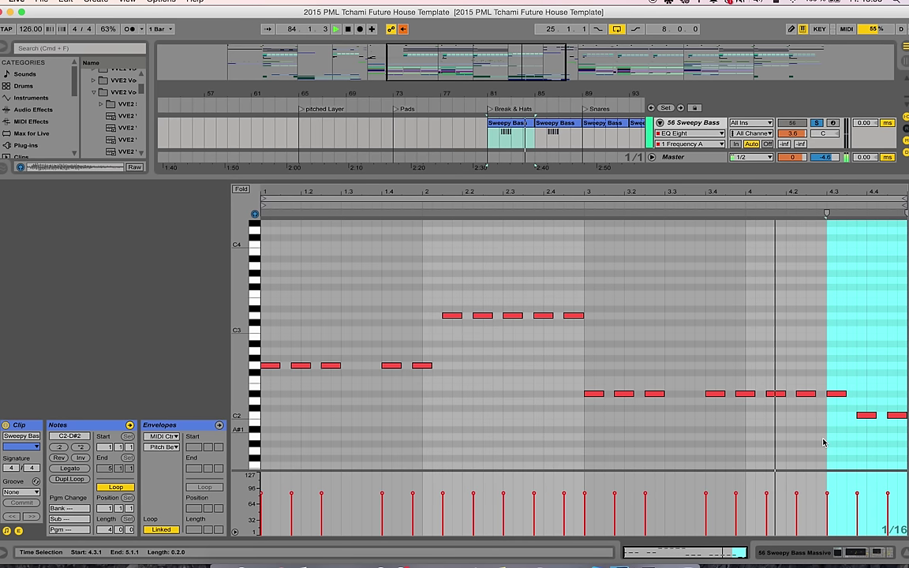
- Show the Sweepy Bass track's device chain, inspect its Massive patch and close the plug-in window
left_click(856, 552)
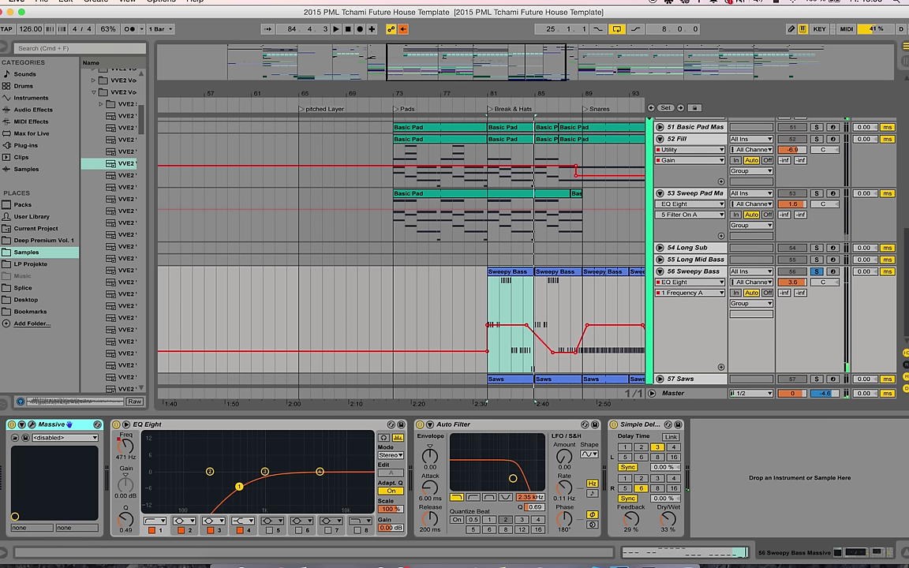
left_click(32, 426)
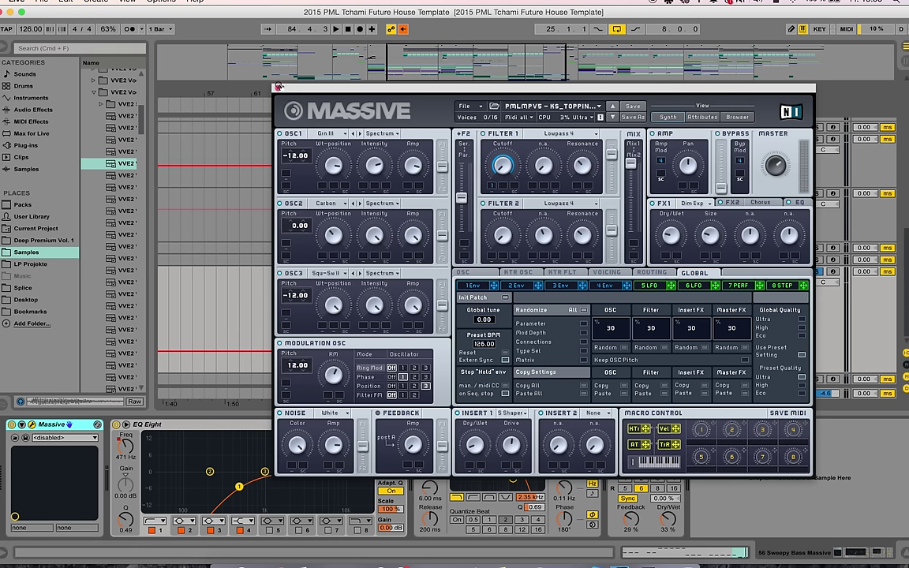
left_click(277, 88)
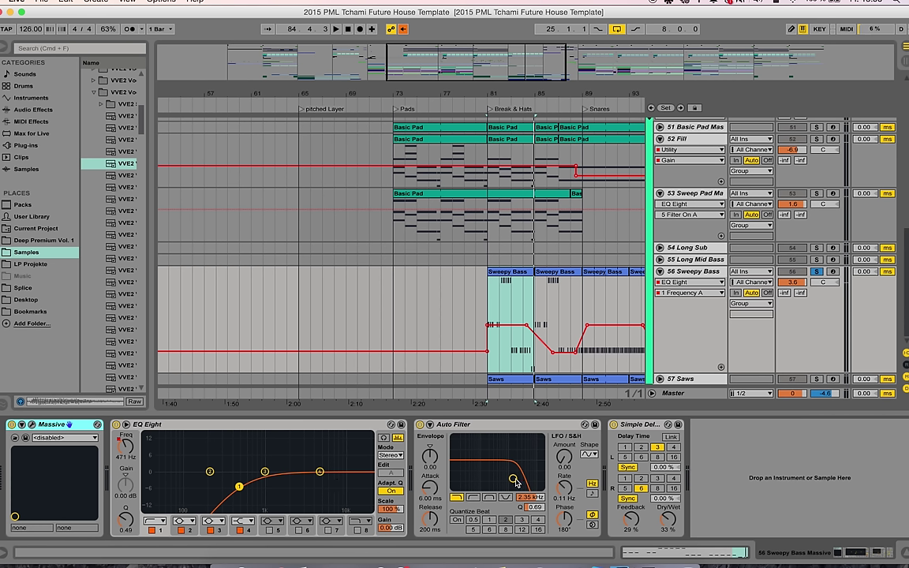
- Solo and unfold the 57 Saws track, and play its first clip from bar 81
left_click(815, 380)
scroll(597, 347, "down", 3)
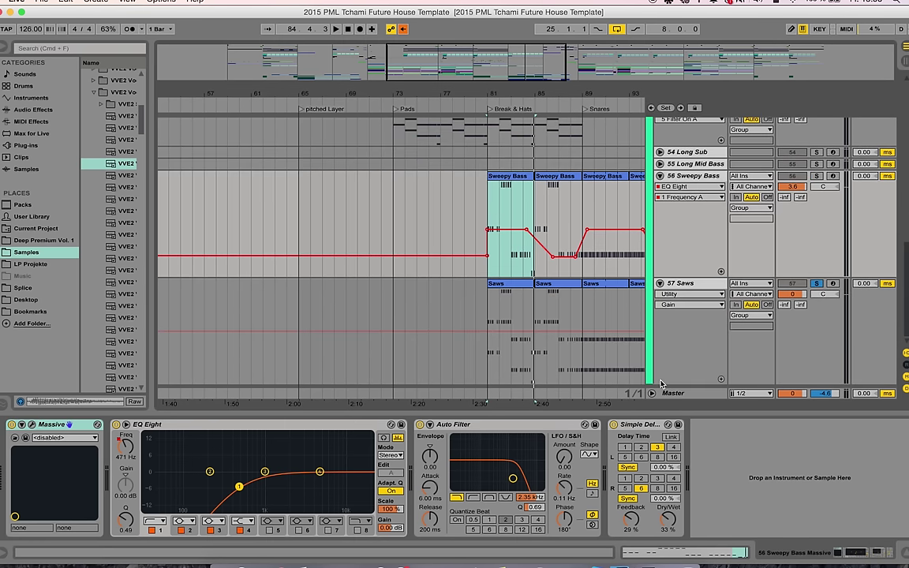
left_click(501, 288)
key("space")
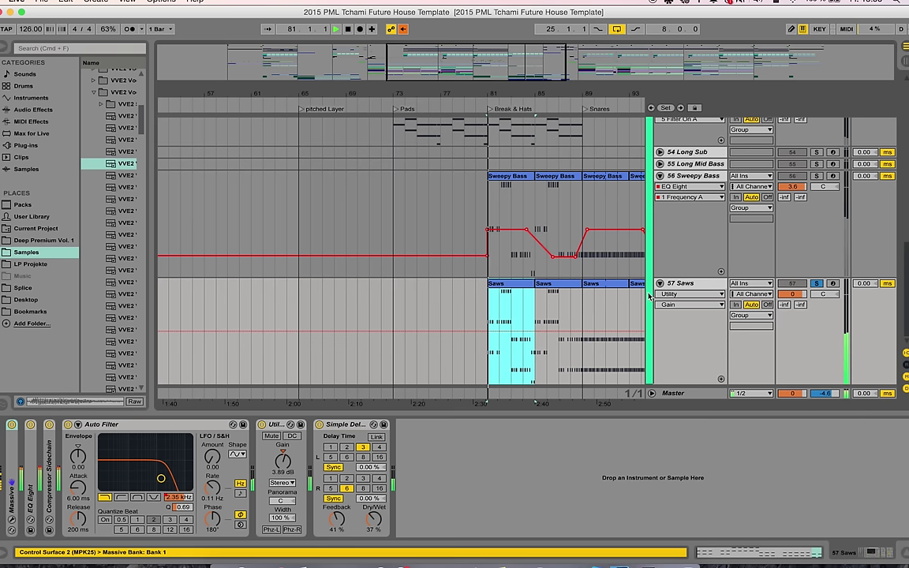
- Expand the Saws track's Massive, EQ Eight and Compressor Sidechain to examine their settings during playback, and stop playback
double_click(13, 464)
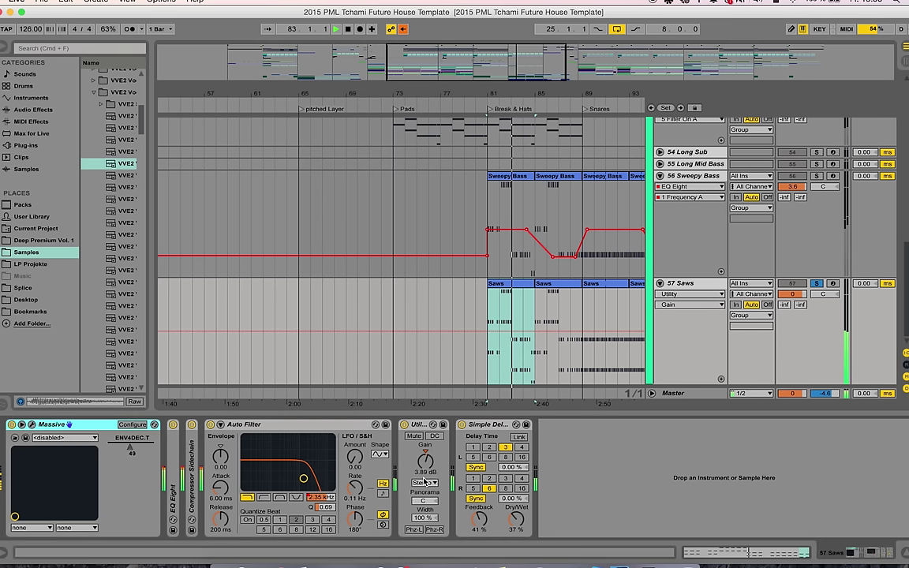
left_click(174, 455)
double_click(175, 455)
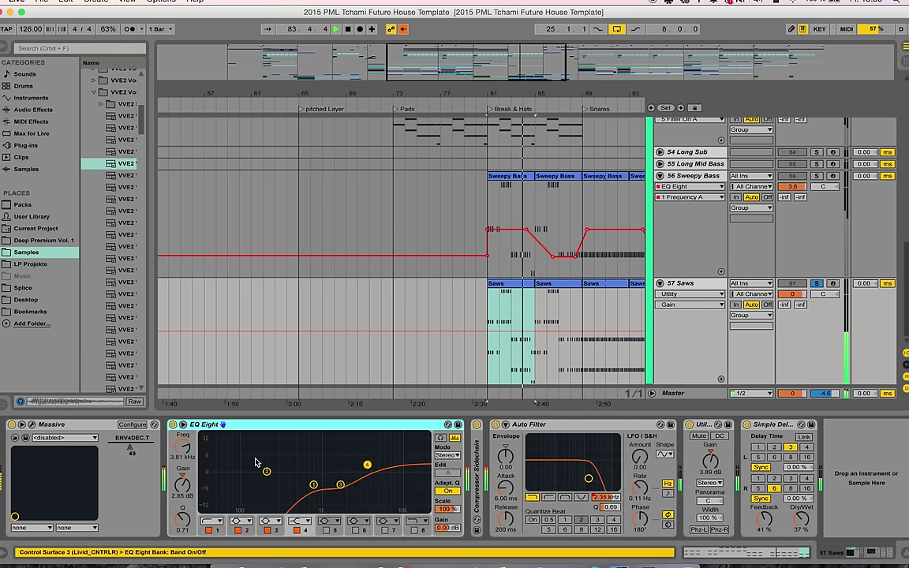
left_click(478, 467)
double_click(478, 467)
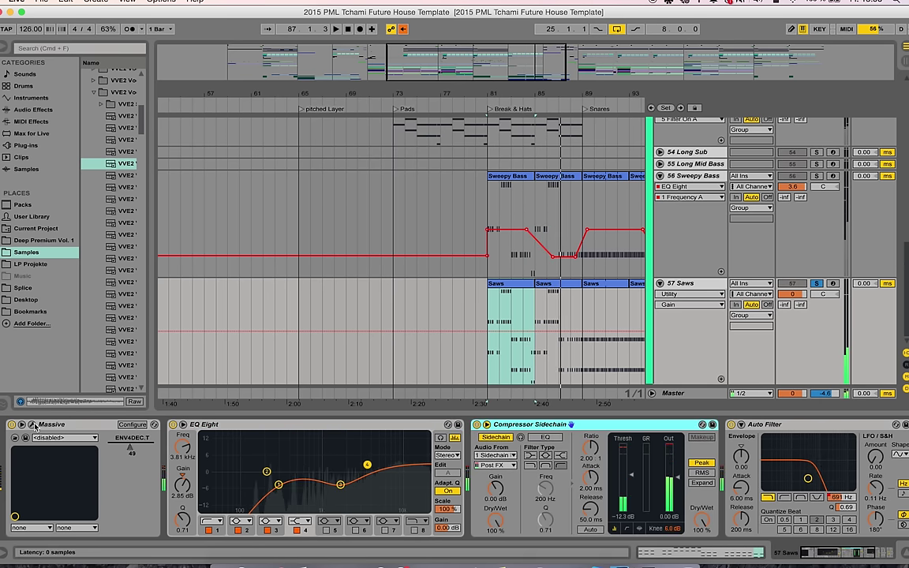
key("space")
- Open the Saws track's Massive to inspect its patch and the FX2 Chorus settings, and close the plug-in window
left_click(31, 424)
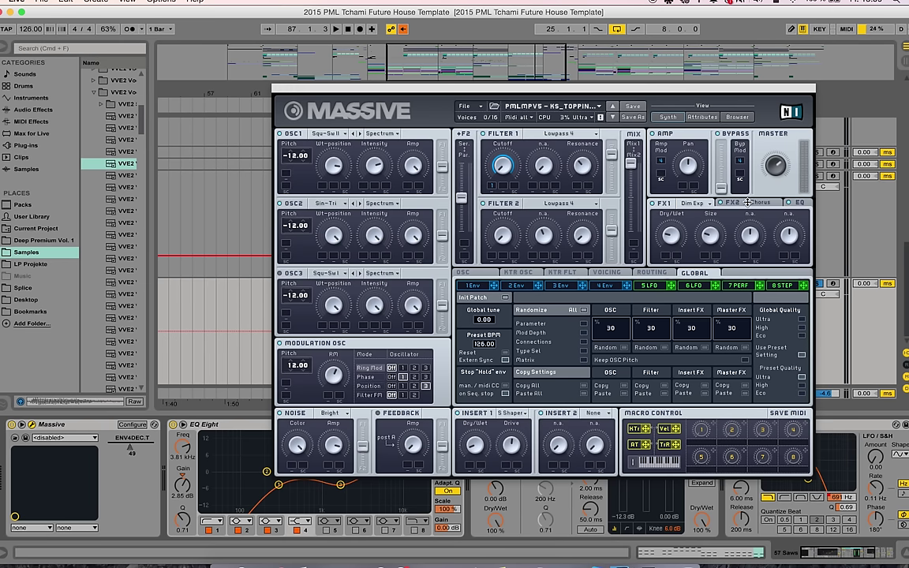
left_click(737, 203)
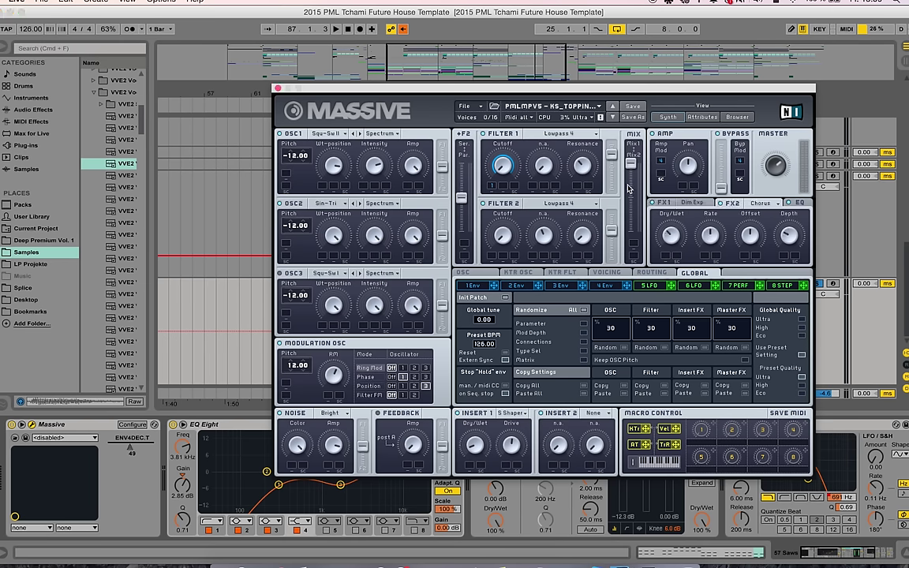
left_click(278, 89)
- Fold the PAD GROUP to hide its pad and bass tracks
scroll(670, 236, "up", 5)
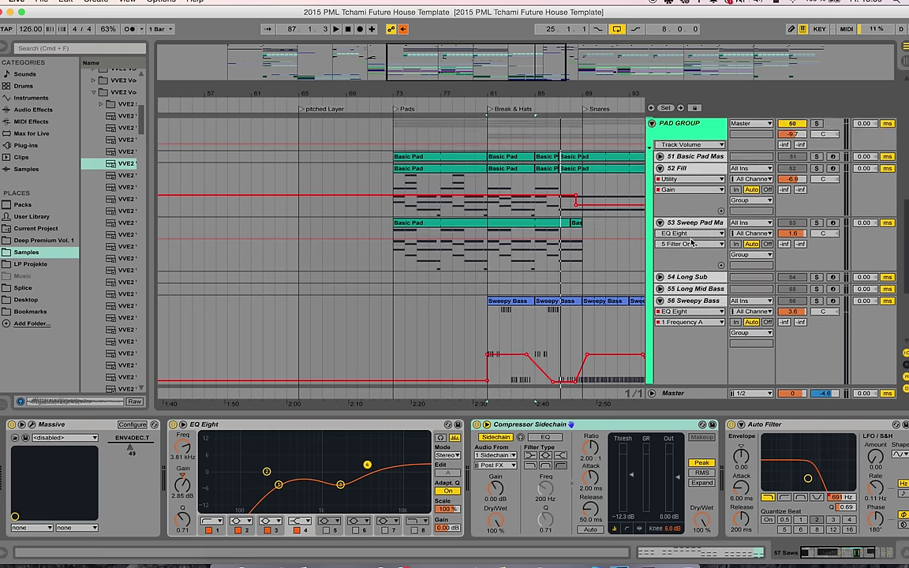
scroll(648, 181, "up", 2)
left_click(651, 162)
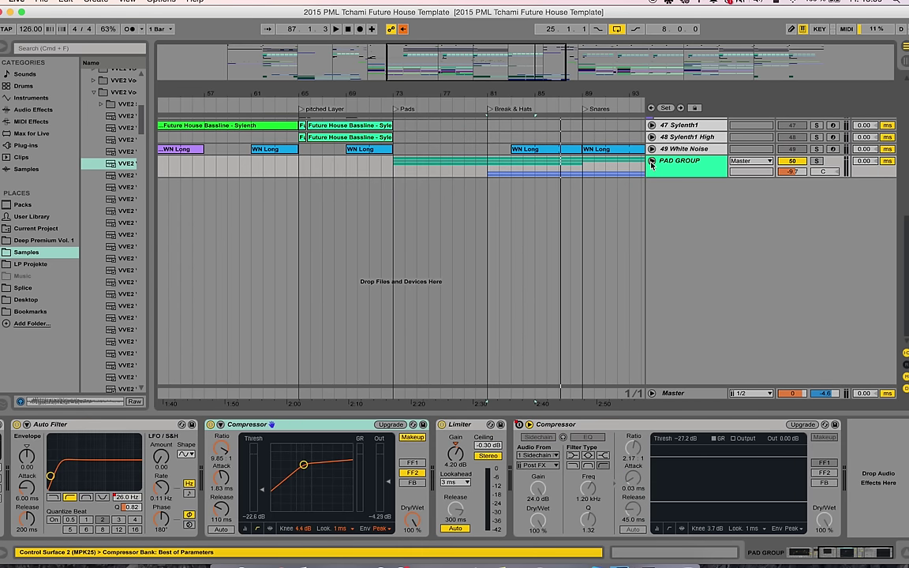
- Unfold the 49 White Noise track and show its device chain
scroll(642, 177, "up", 10)
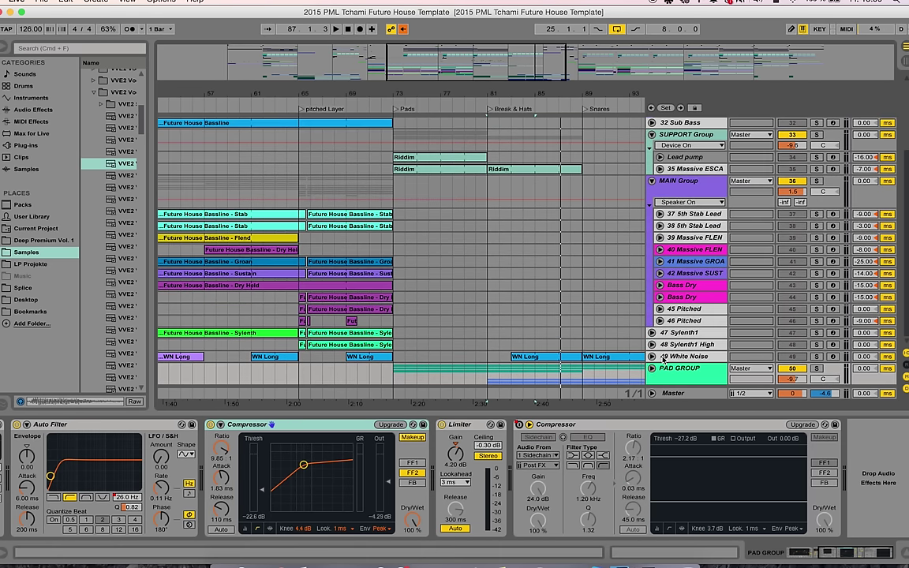
left_click(653, 356)
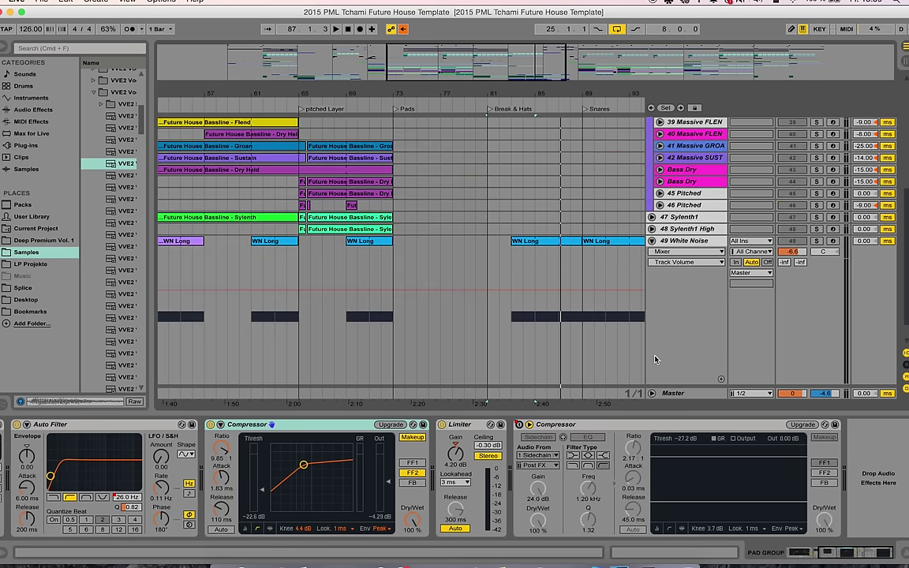
scroll(629, 303, "down", 1)
left_click(693, 224)
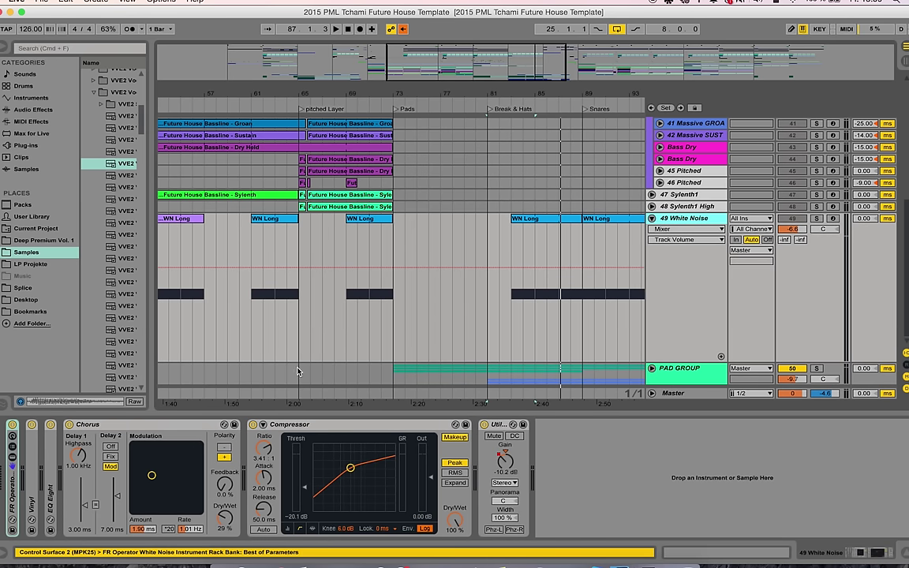
- Expand the FR Operator White Noise rack and examine its Operator, Compressor, EQ Eight, Auto Filter and Utility
double_click(12, 491)
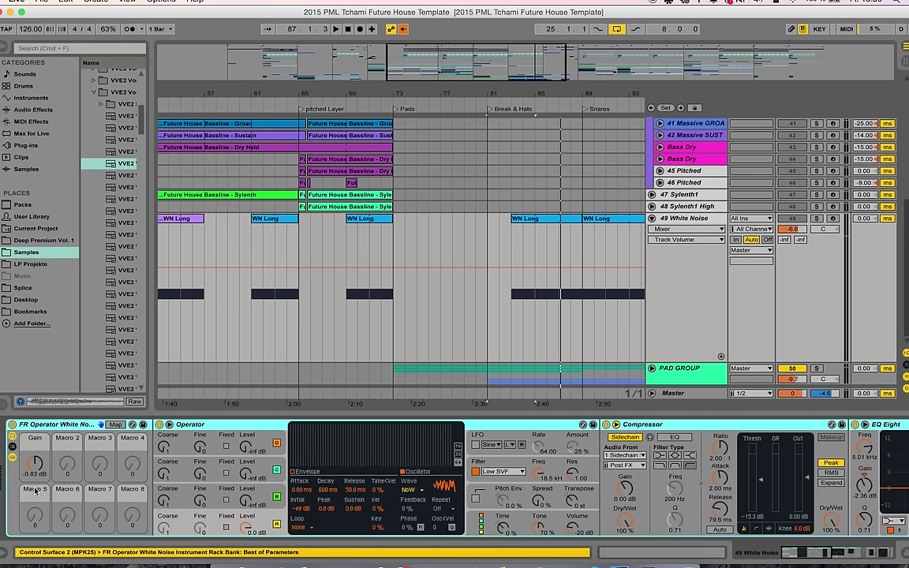
left_click(516, 242)
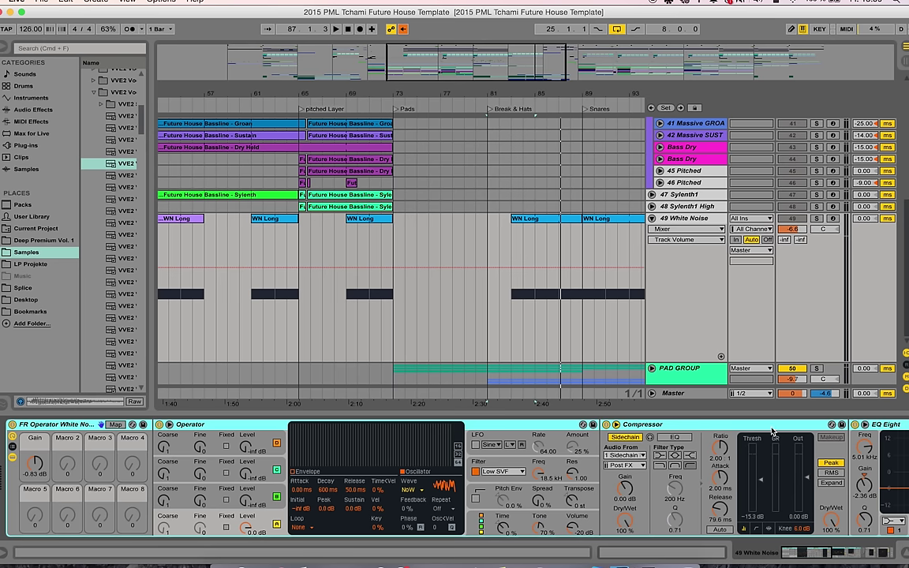
left_click_drag(818, 552, 858, 557)
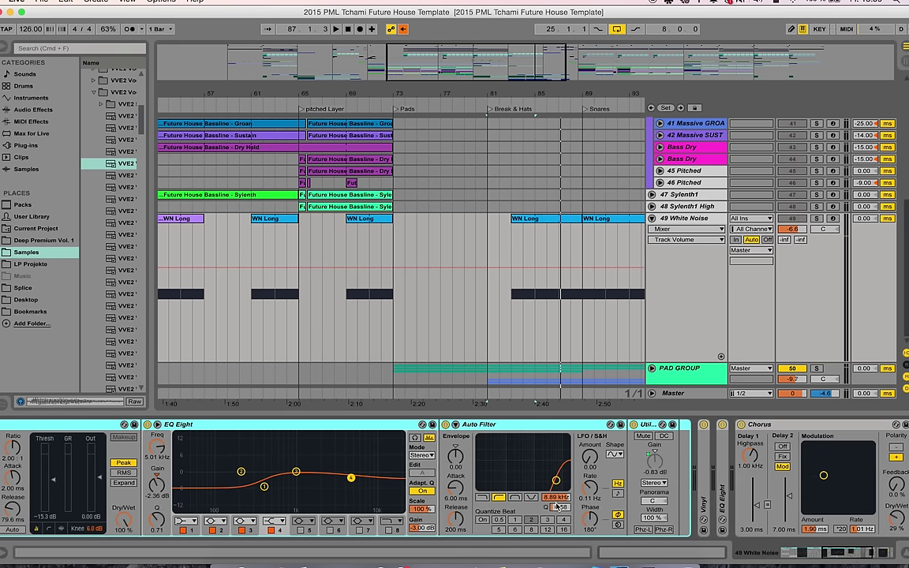
- Expand the White Noise track's Vinyl device and locate Vinyl Distortion among the browser's audio effects
double_click(700, 476)
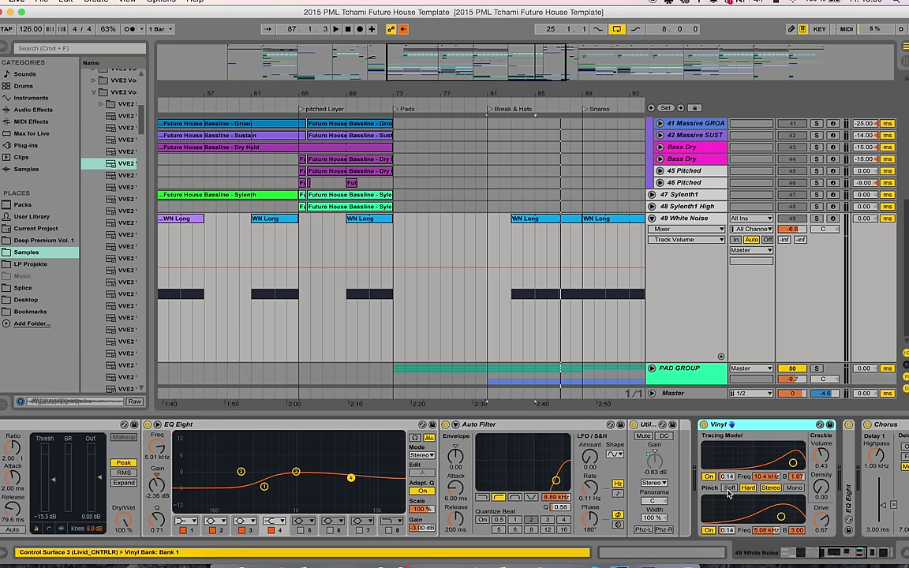
left_click_drag(823, 552, 831, 552)
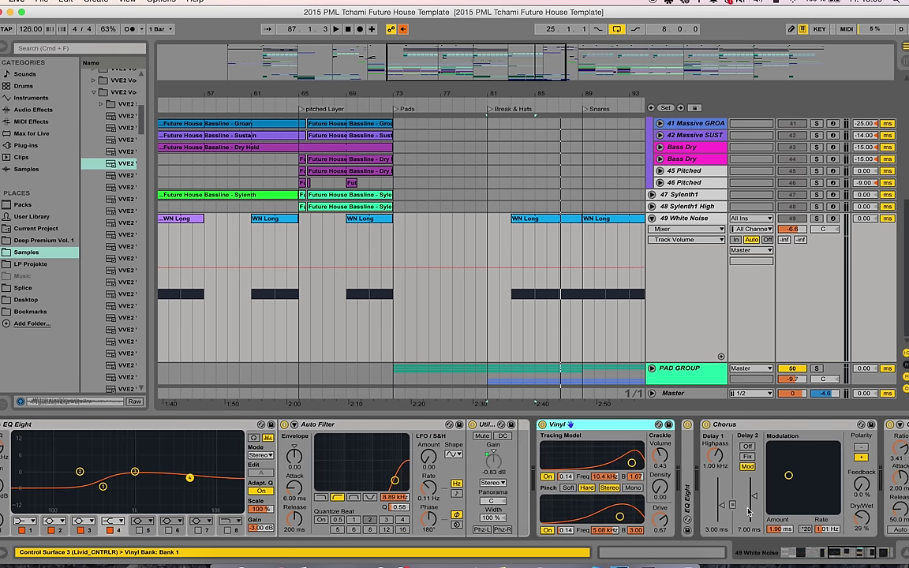
left_click(49, 109)
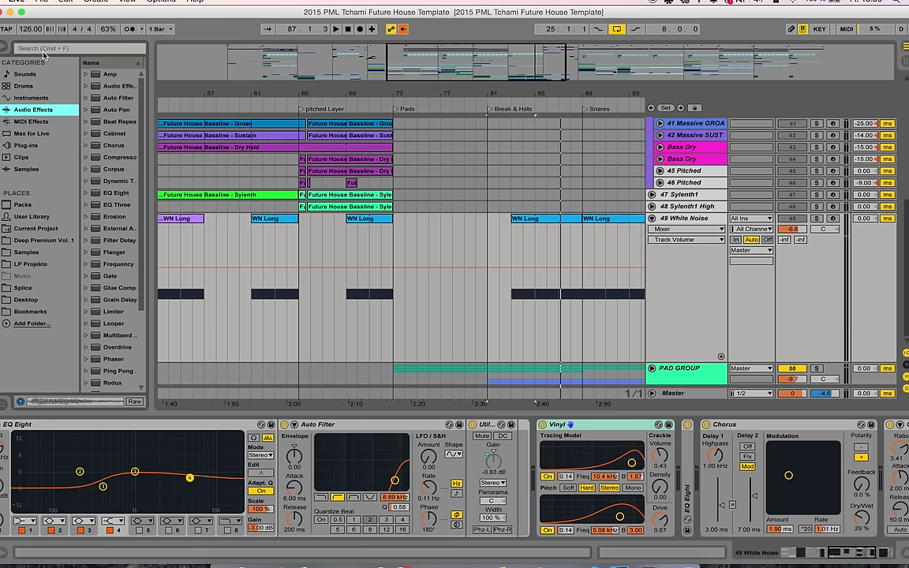
left_click_drag(157, 121, 159, 121)
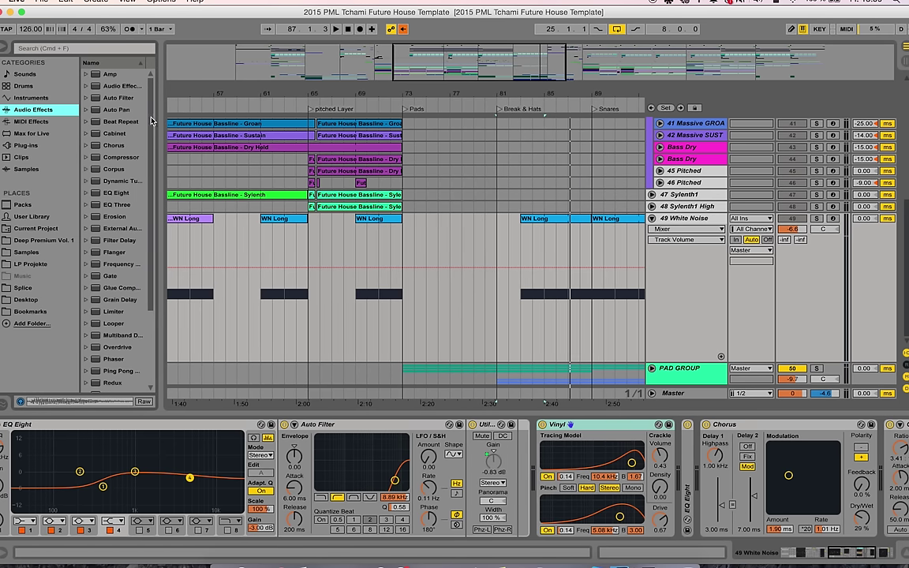
scroll(141, 258, "down", 3)
left_click(91, 376)
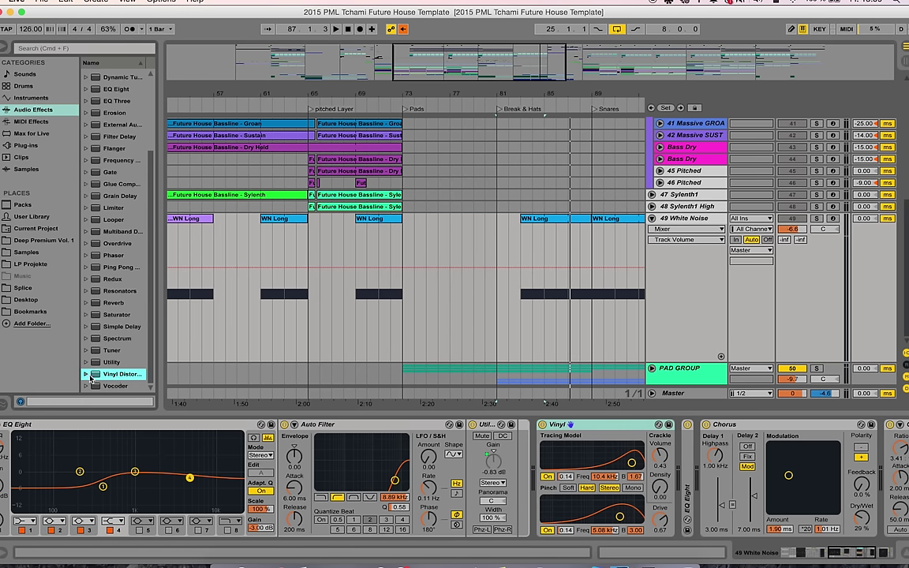
- View the White Noise chain's second EQ Eight, Chorus, Compressor and Utility, and play the soloed track from bar 83
double_click(685, 478)
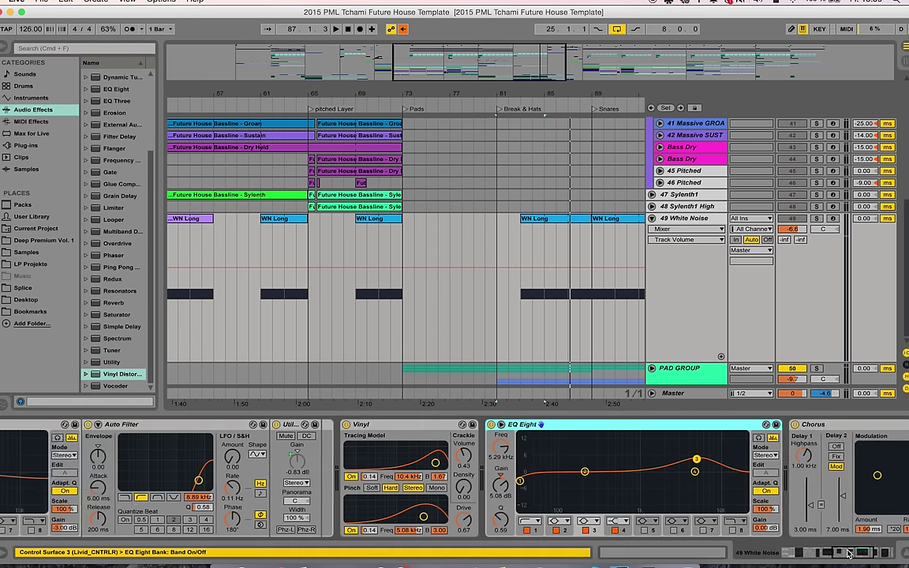
left_click_drag(845, 553, 868, 557)
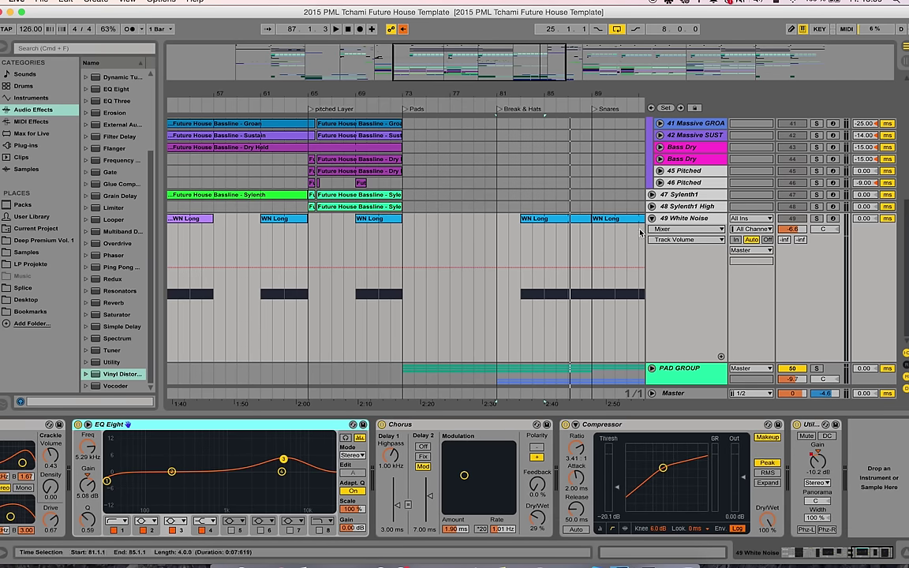
key("space")
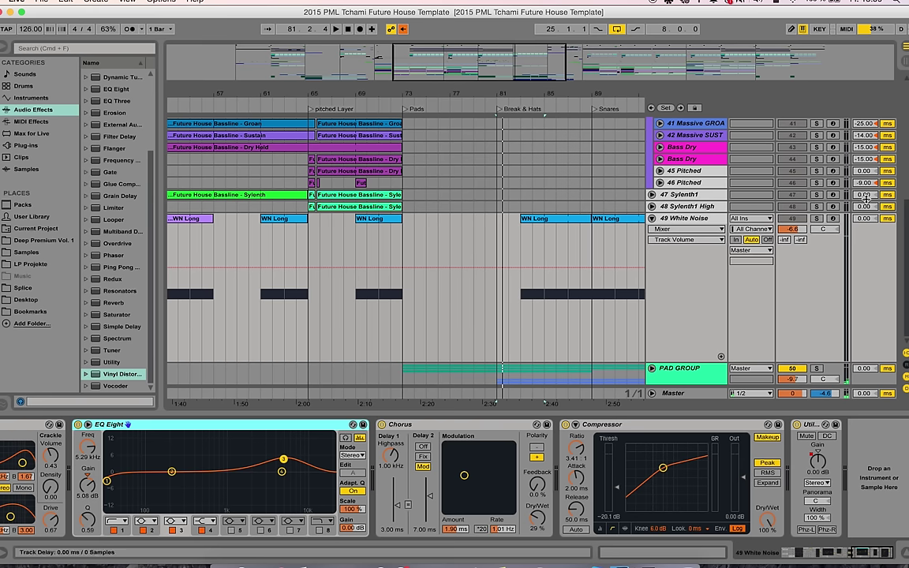
left_click(518, 246)
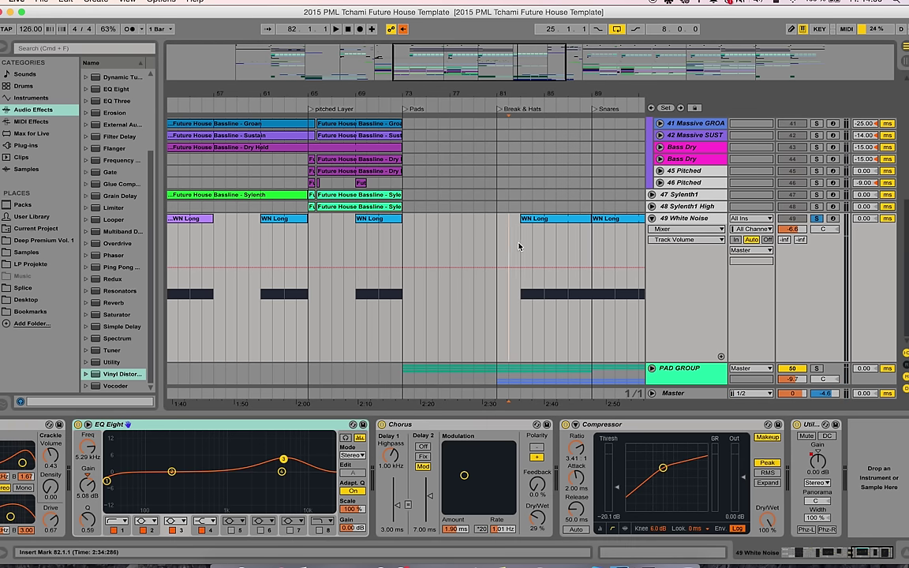
key("space")
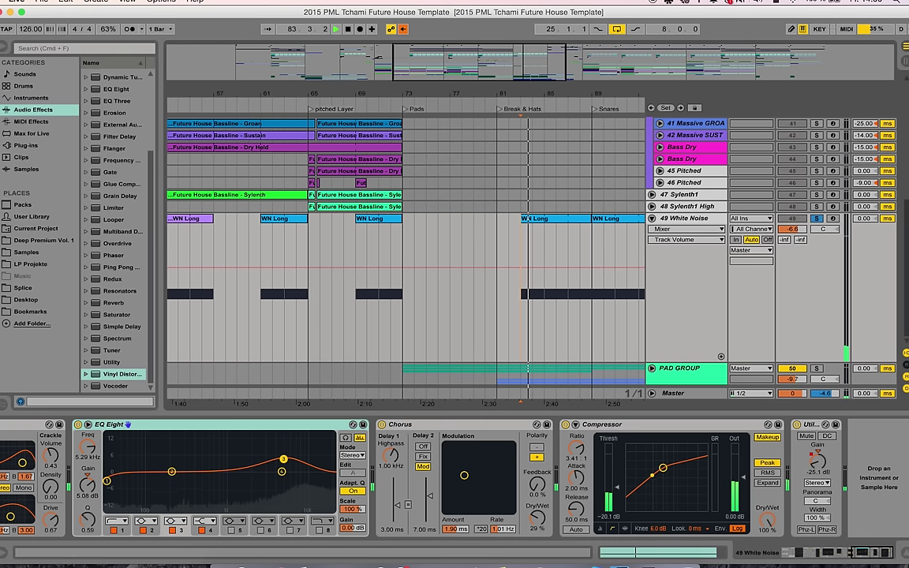
- Show the Utility's Gain automation on the White Noise track, and fold the track after stopping playback
left_click(817, 463)
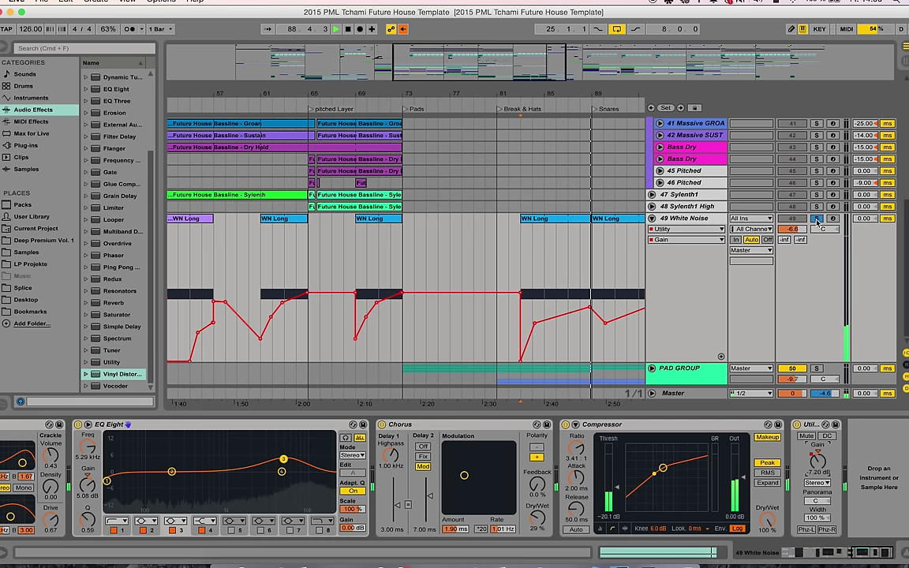
key("space")
left_click(652, 219)
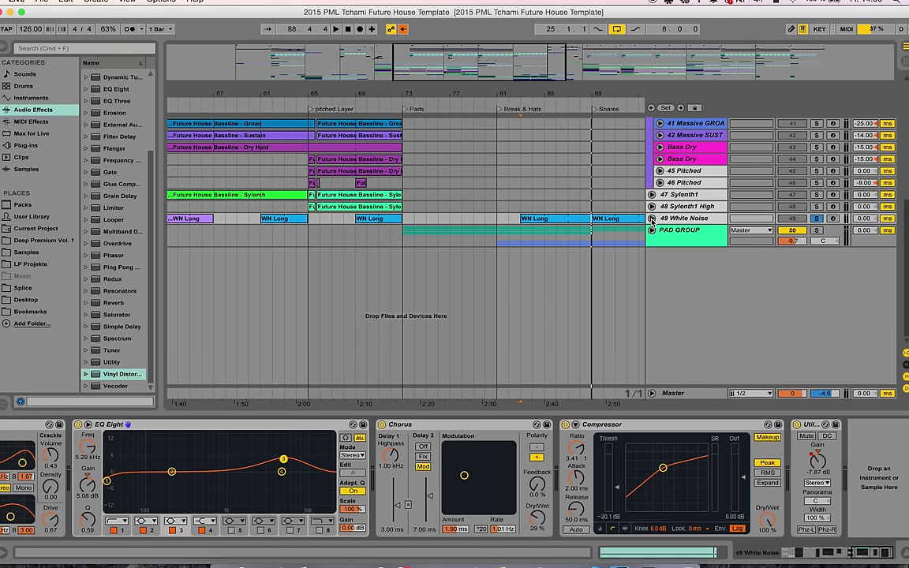
- Show the full arrangement from intro to outro and look over the track groups from VOCALS Group down to PAD GROUP
left_click_drag(499, 93, 497, 44)
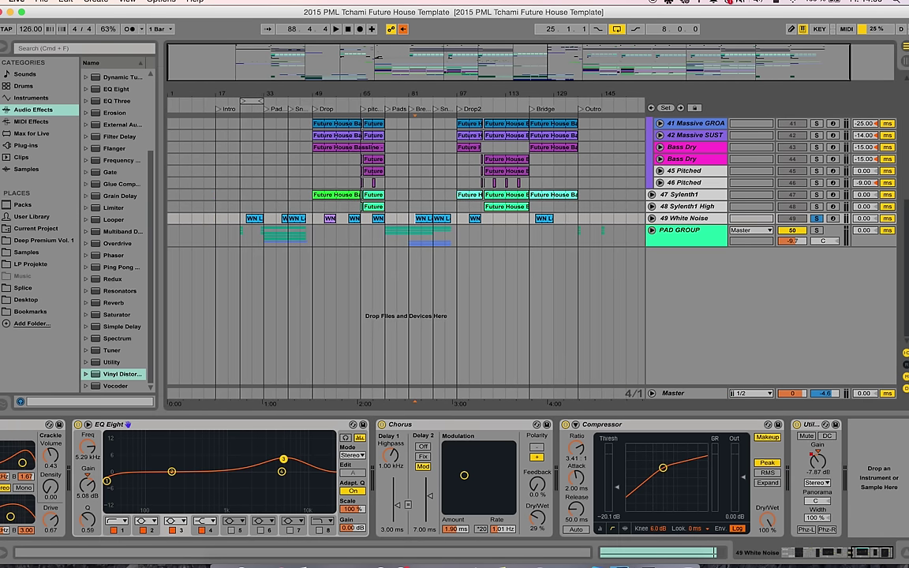
scroll(424, 234, "up", 3)
scroll(425, 234, "up", 5)
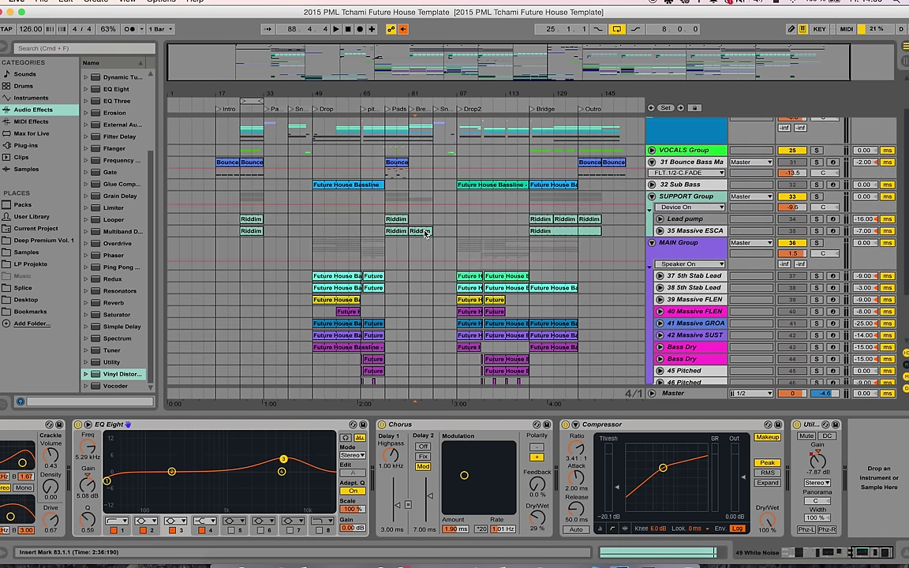
scroll(425, 233, "down", 1)
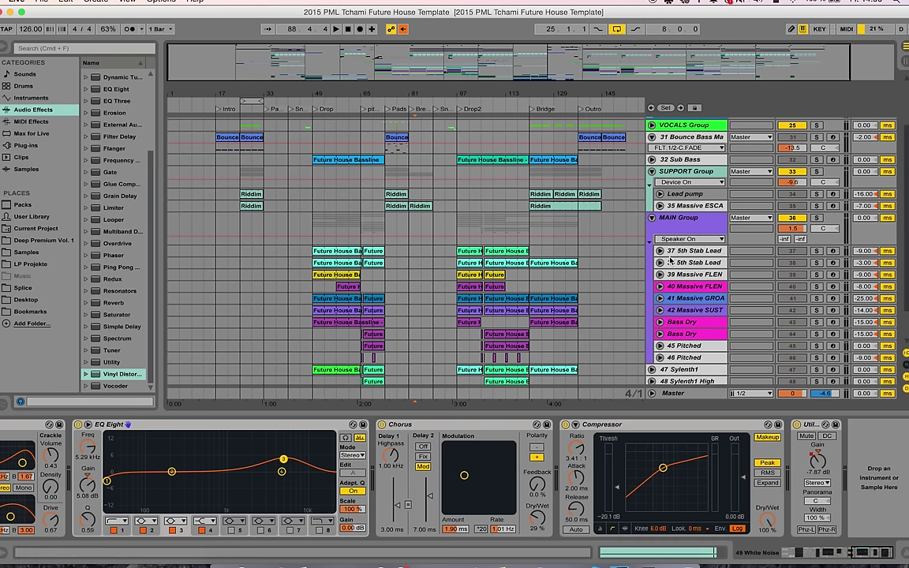
scroll(683, 263, "down", 1)
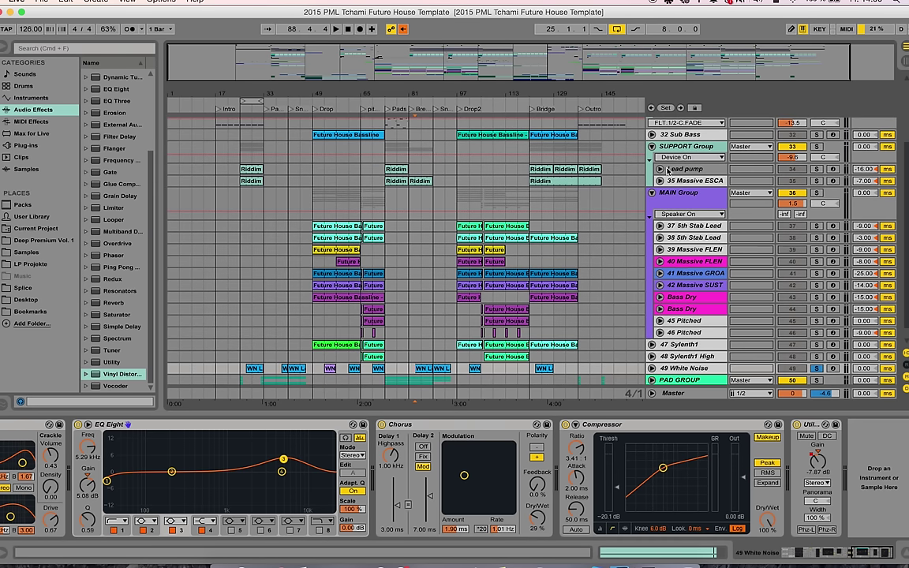